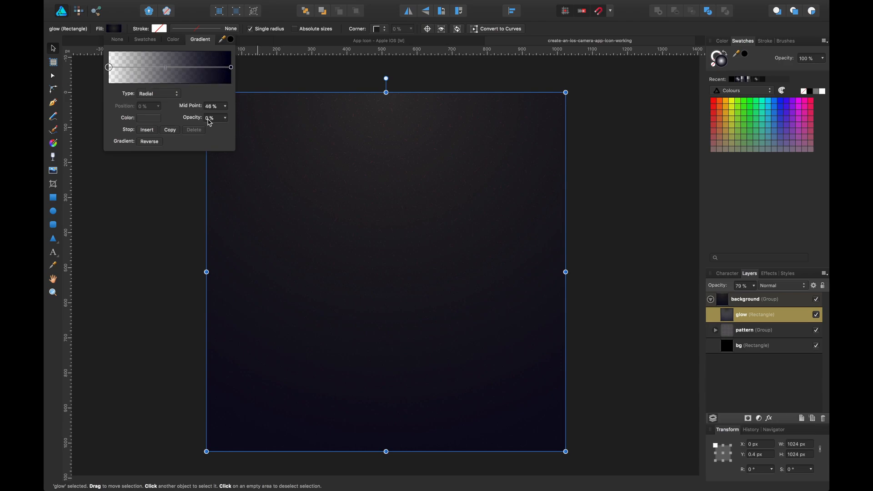
left_click(193, 200)
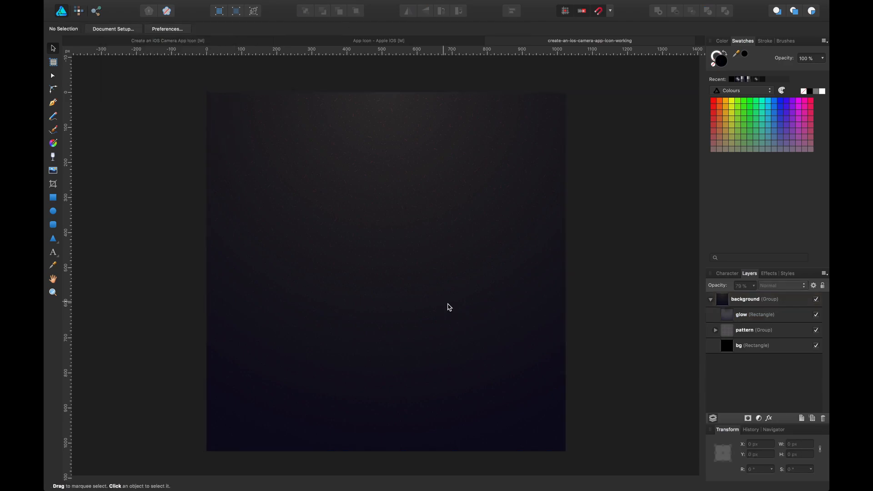
left_click(760, 349)
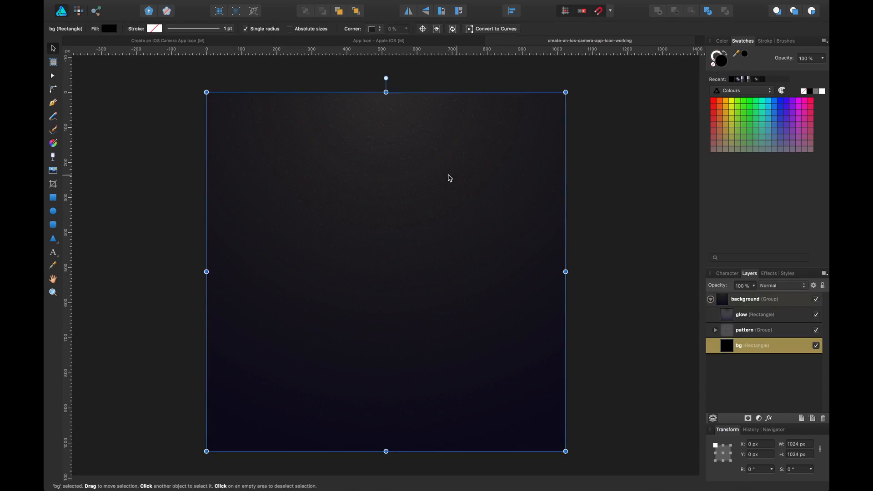
left_click(109, 29)
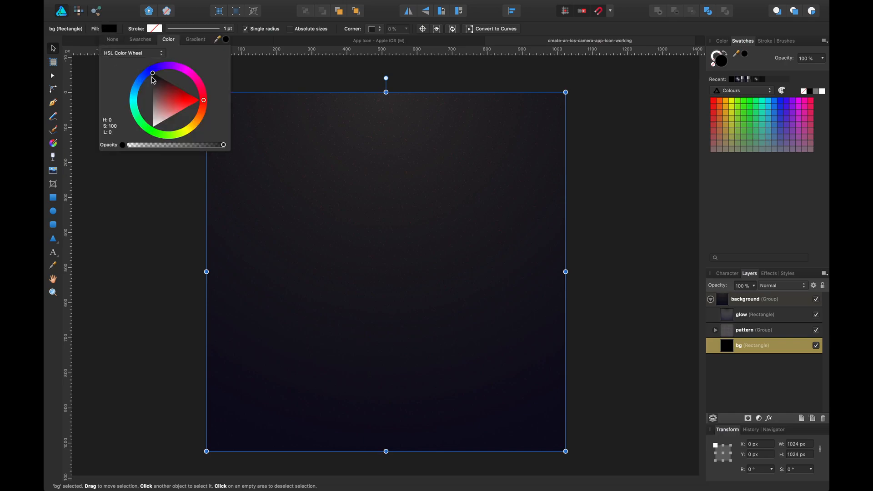
left_click_drag(153, 78, 143, 61)
left_click(152, 168)
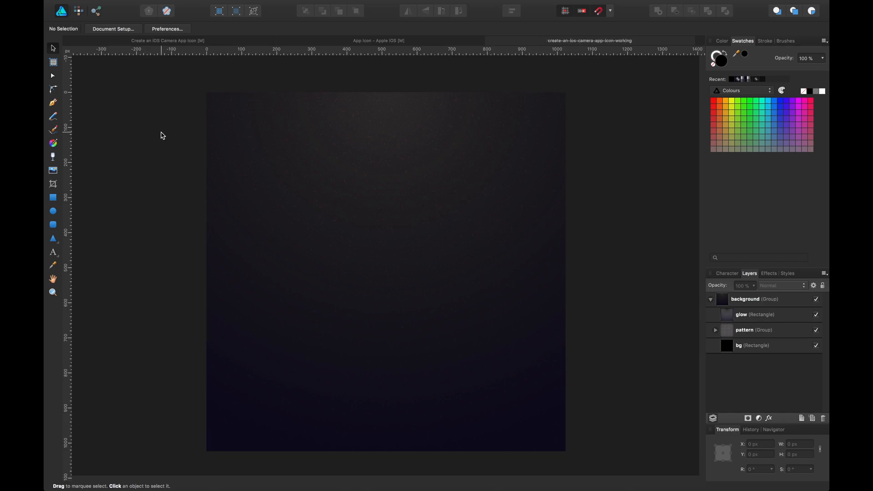
Inspect the glow, pattern and bg layers of the background group one by one.
left_click(512, 199)
left_click(764, 315)
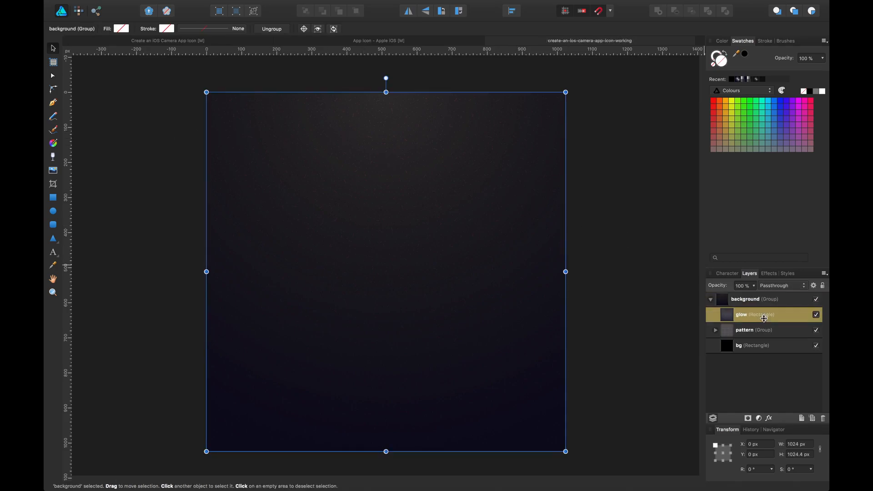
left_click(763, 330)
left_click(763, 345)
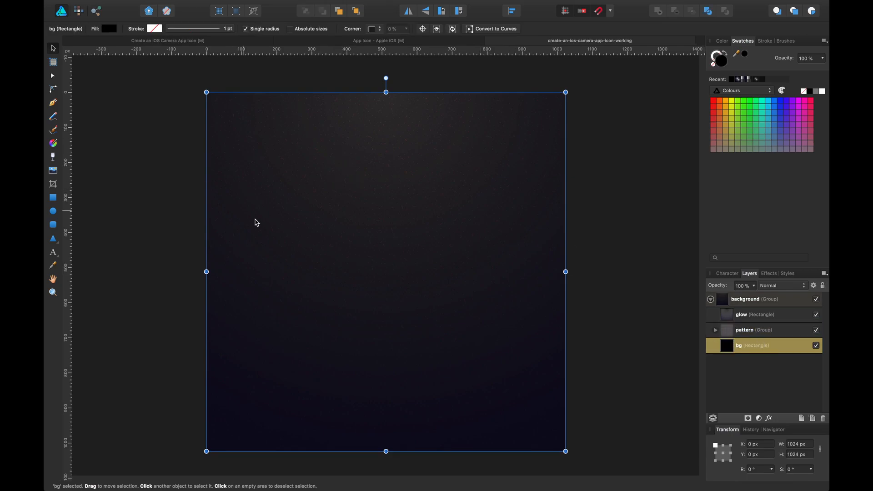
left_click(762, 395)
left_click_drag(620, 197, 620, 172)
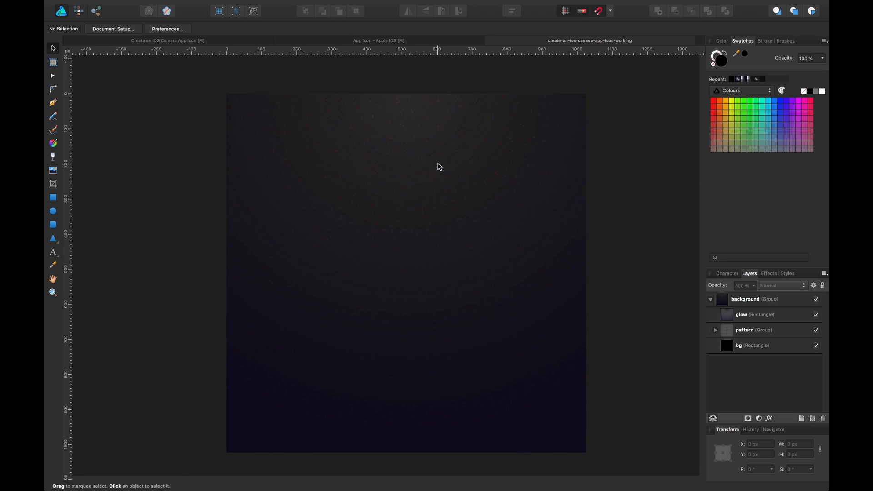
left_click_drag(431, 162, 429, 163)
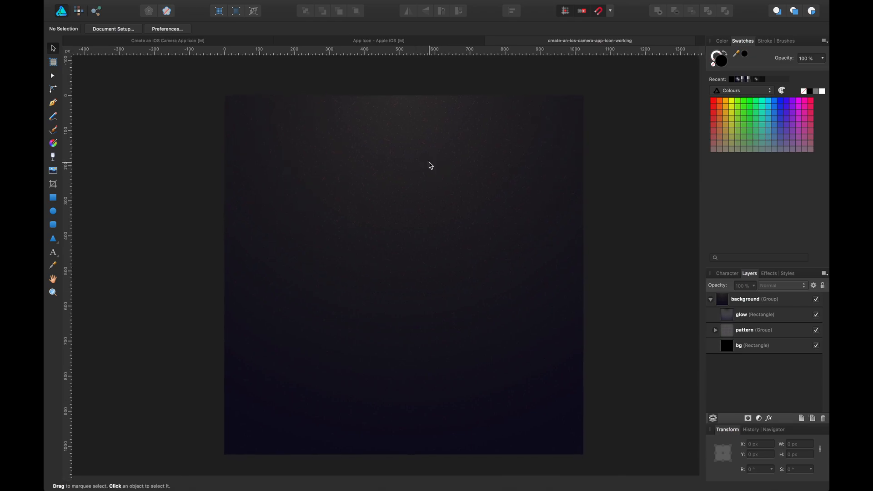
Draw a 740 px circle with the Ellipse tool and centre it on the canvas.
left_click(53, 211)
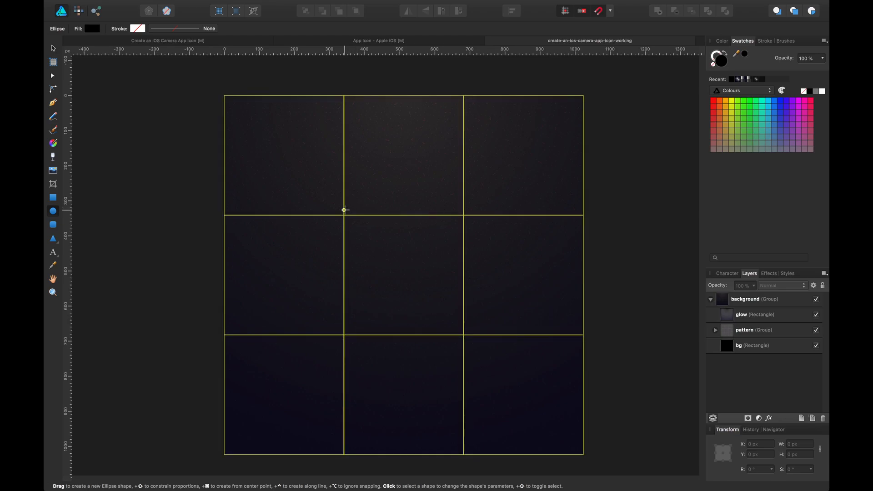
left_click_drag(287, 176, 643, 432)
key("v")
left_click_drag(418, 291, 445, 253)
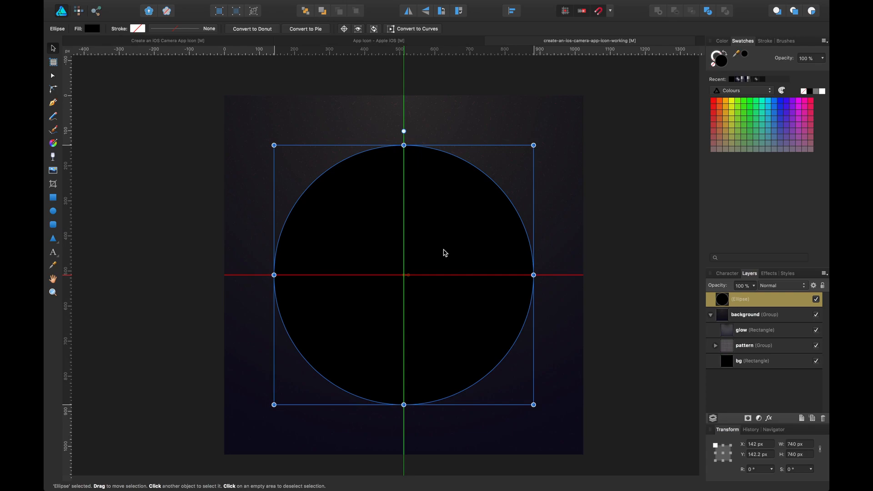
left_click_drag(445, 253, 445, 252)
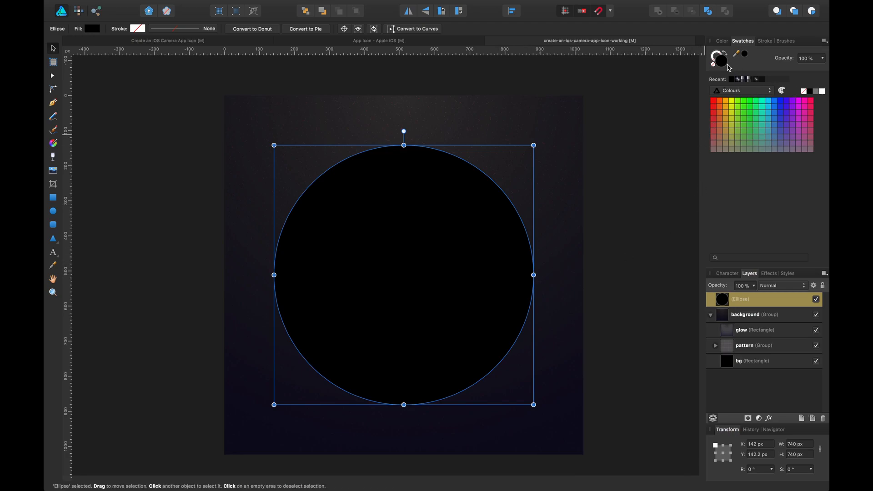
Set the circle's fill colour to EBEBEB.
double_click(725, 62)
left_click_drag(227, 199, 169, 201)
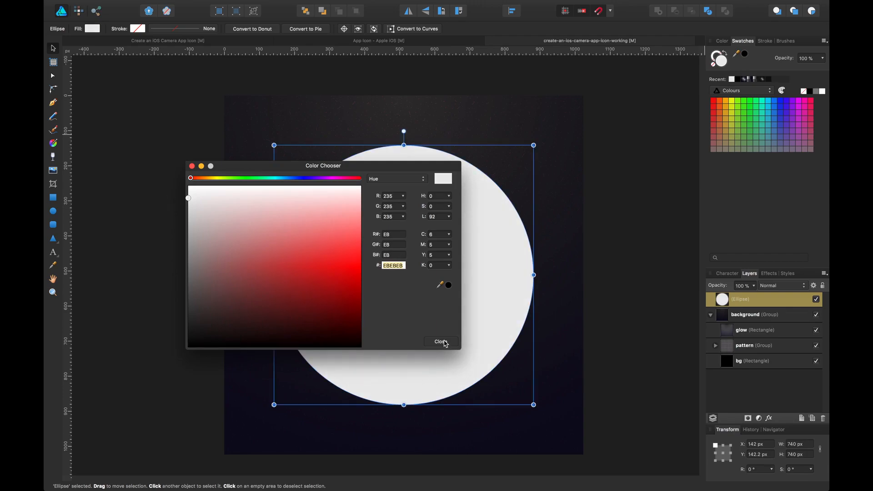
left_click(440, 342)
left_click(607, 229)
left_click(430, 251)
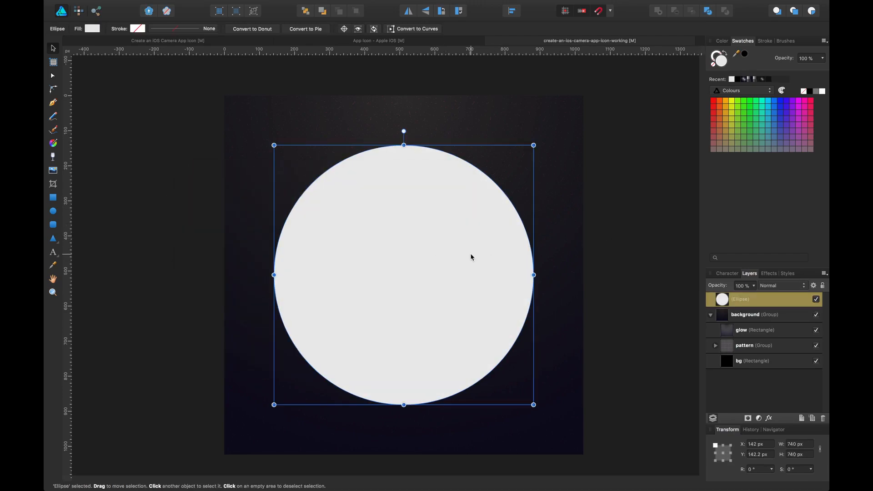
Group the circle and name the group lens.
scroll(623, 197, "down", 1)
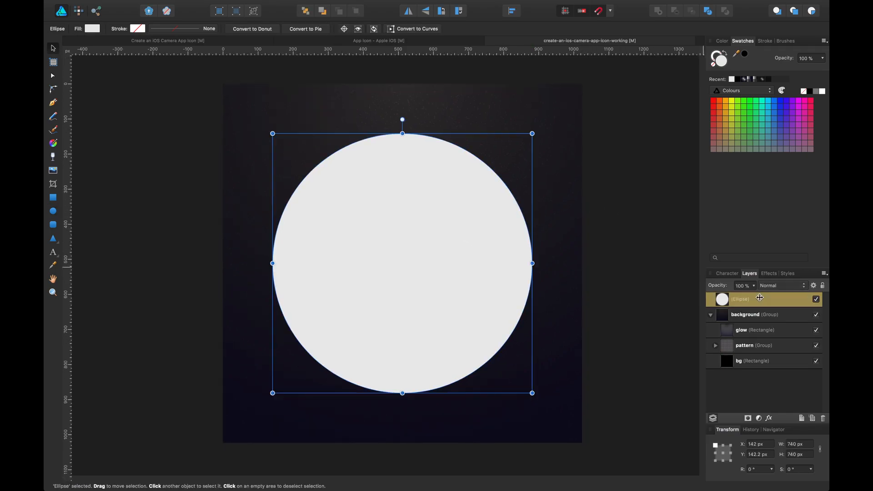
key("super+g")
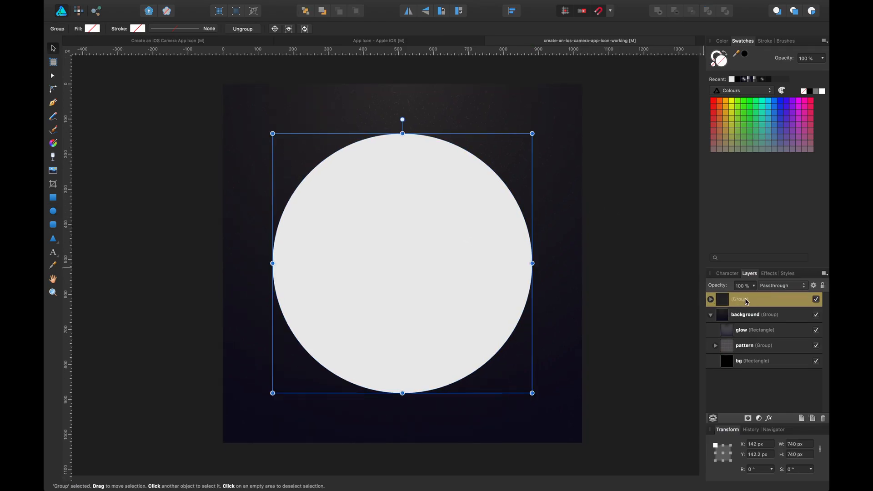
double_click(742, 300)
type("lens")
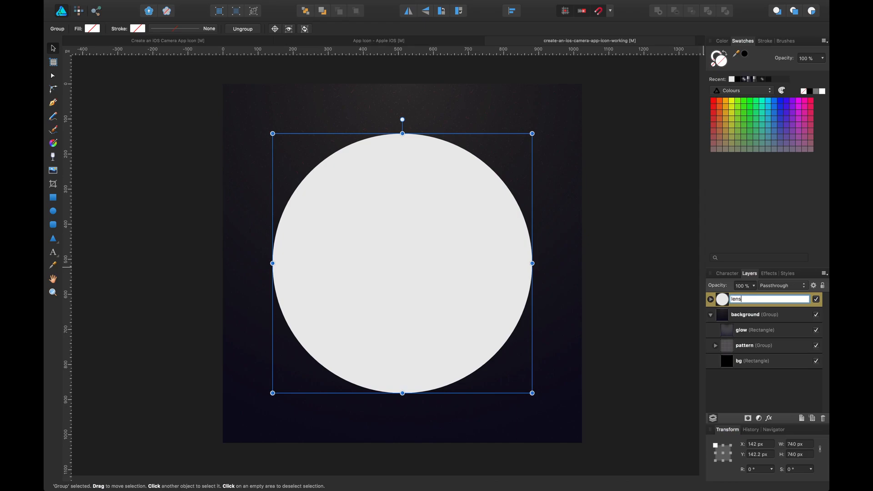
key("Return")
Rename the ellipse inside the lens group to base.
left_click(710, 300)
left_click(750, 314)
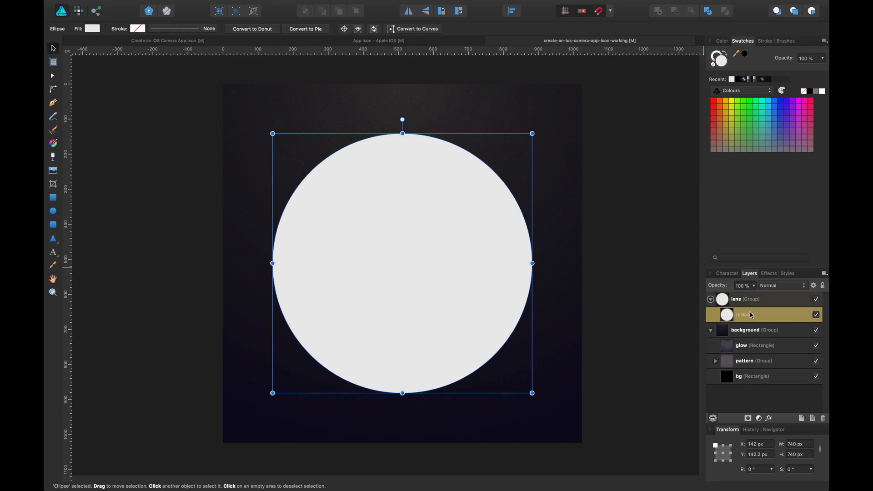
double_click(746, 315)
type("b")
key("Return")
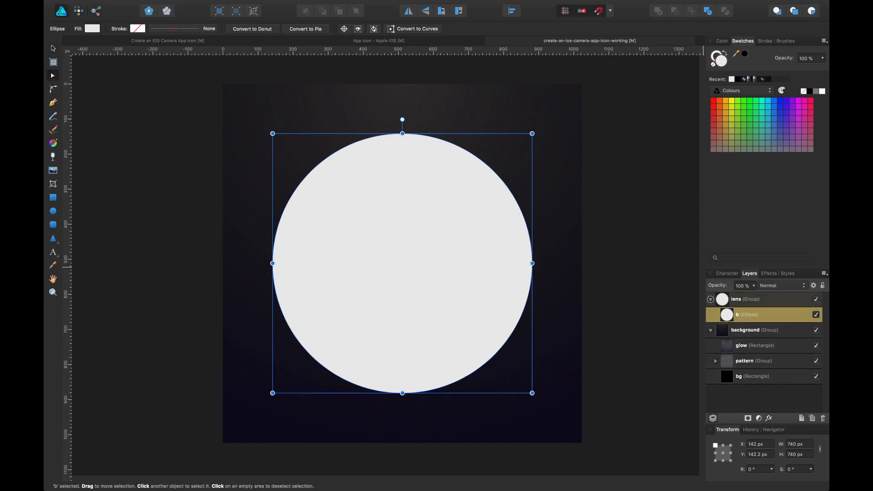
double_click(746, 314)
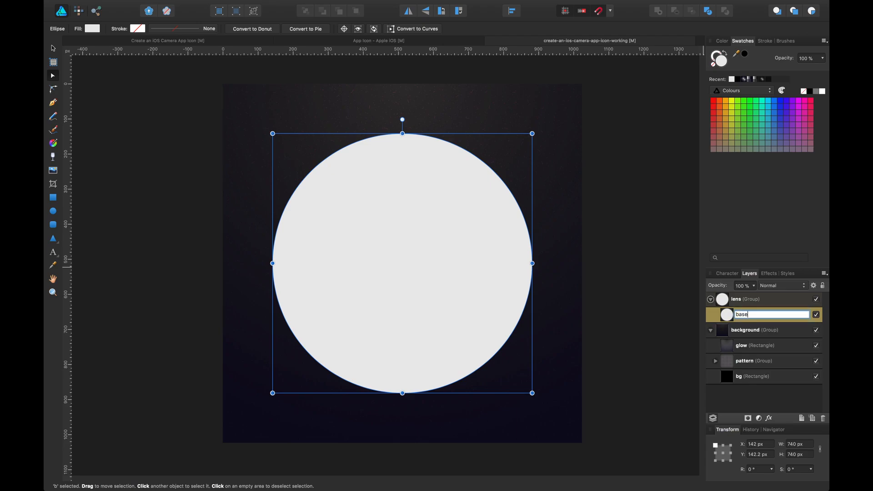
key("Return")
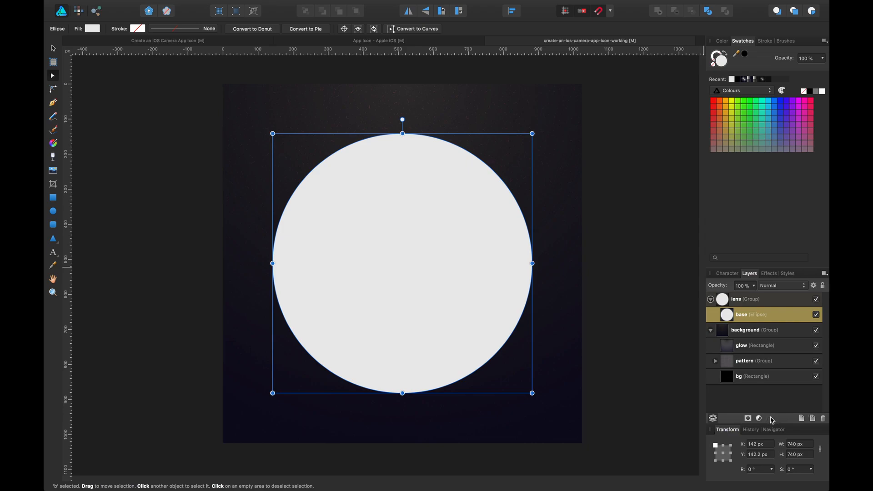
Add an Outer Shadow to base with 80% opacity, 2.4 px radius, 23.4 px offset and 270° angle.
left_click(771, 418)
left_click_drag(386, 132, 602, 117)
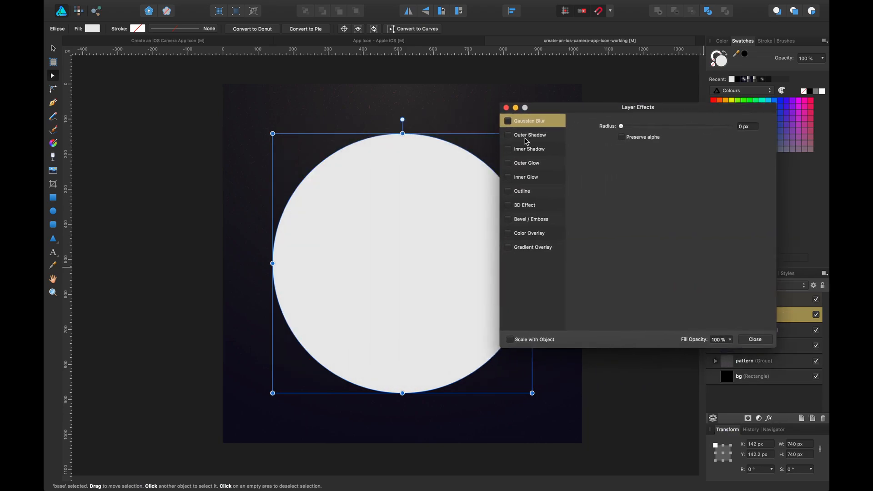
left_click(513, 135)
left_click(508, 135)
left_click(635, 200)
left_click_drag(672, 142, 654, 161)
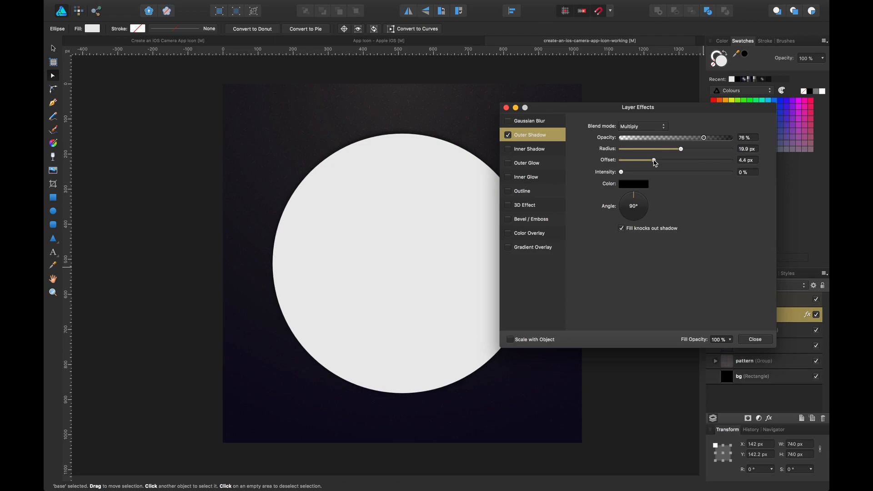
left_click_drag(629, 198, 635, 229)
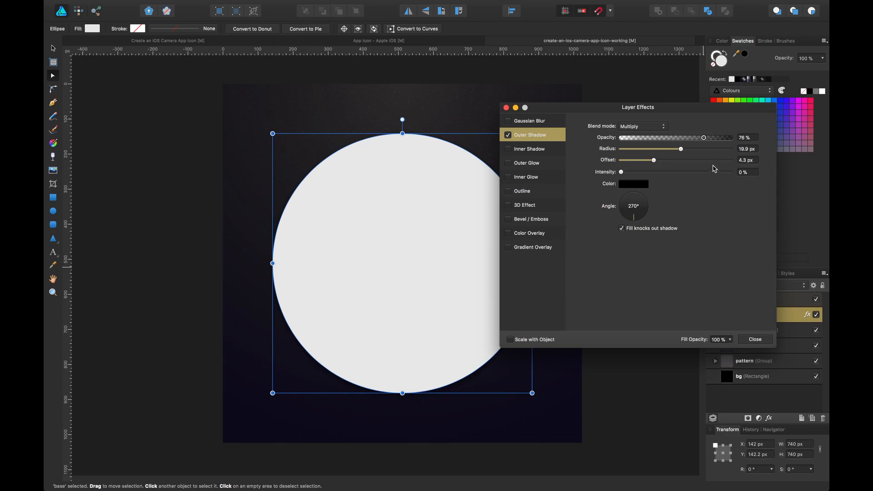
left_click_drag(711, 140, 650, 150)
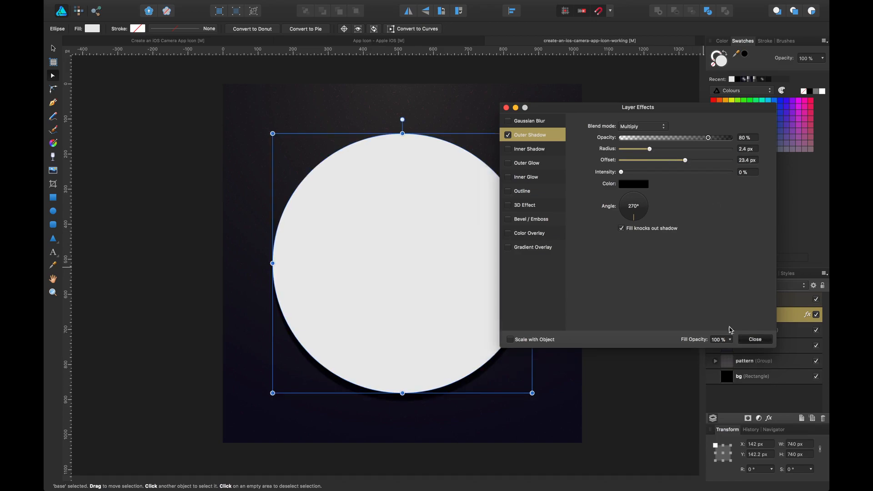
left_click(755, 339)
Fill the lens group with a light grey swatch from the Greys palette.
left_click(635, 232)
left_click(757, 299)
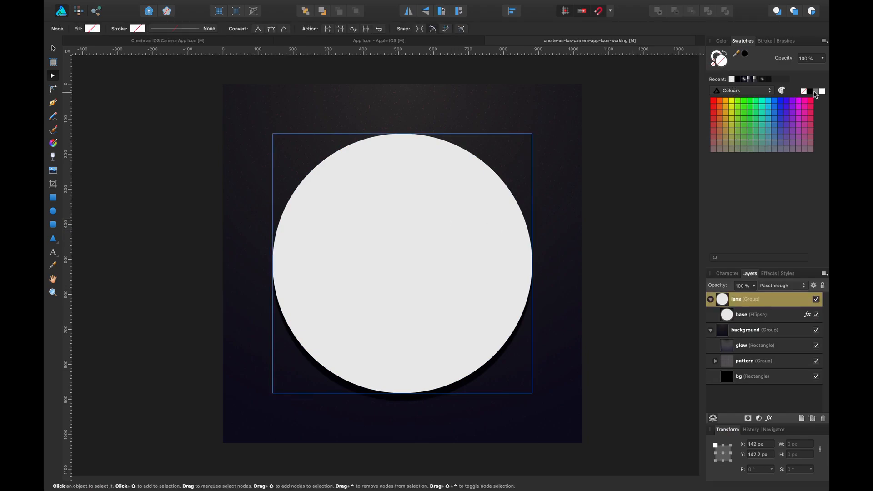
left_click(745, 91)
left_click(746, 99)
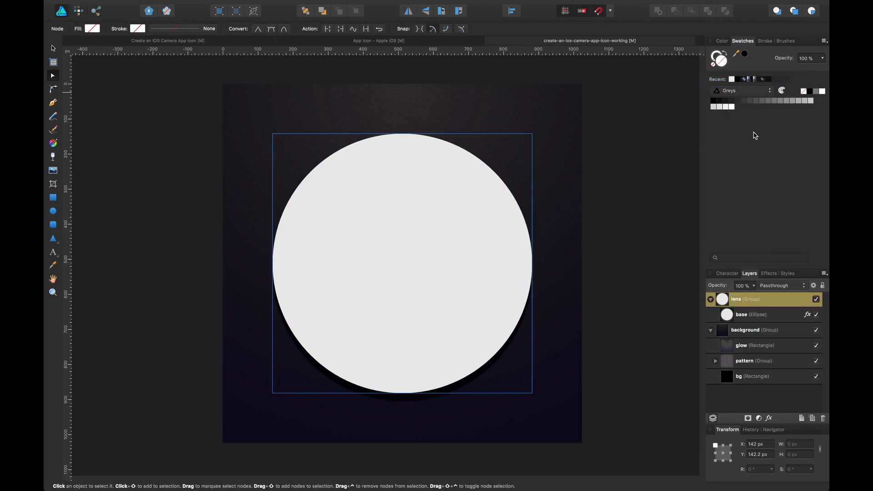
left_click(810, 101)
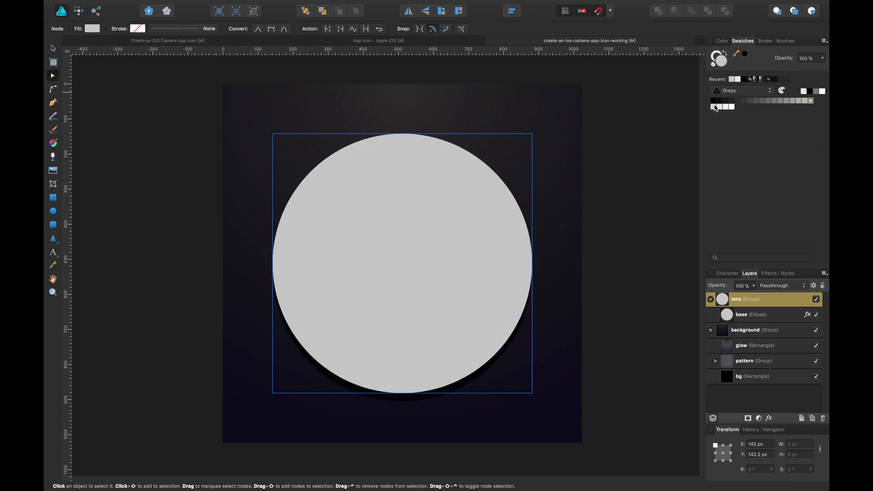
left_click(714, 107)
Duplicate the lens group and scale the copy to 636 px, centred inside the original circle.
key("v")
key("super+s")
left_click_drag(425, 228, 481, 228)
left_click_drag(587, 137, 552, 165)
left_click_drag(468, 280, 428, 259)
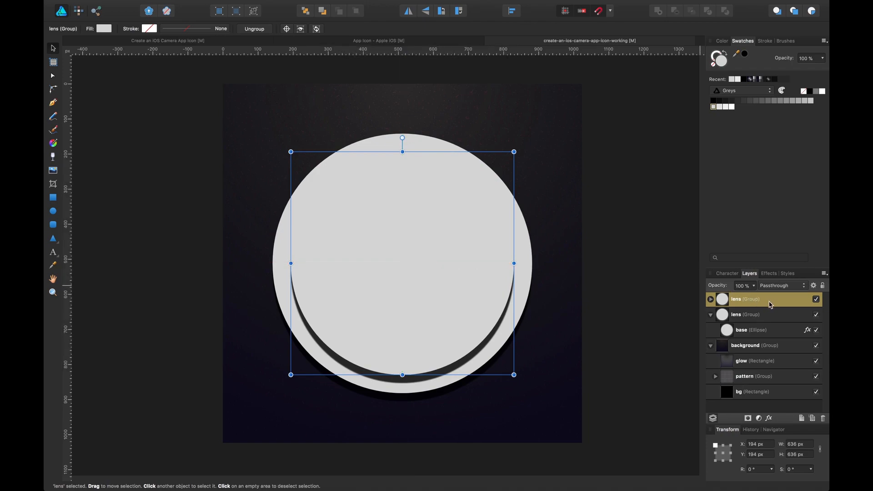
Remove the outer shadow from the base ellipse in the copied group.
left_click(711, 300)
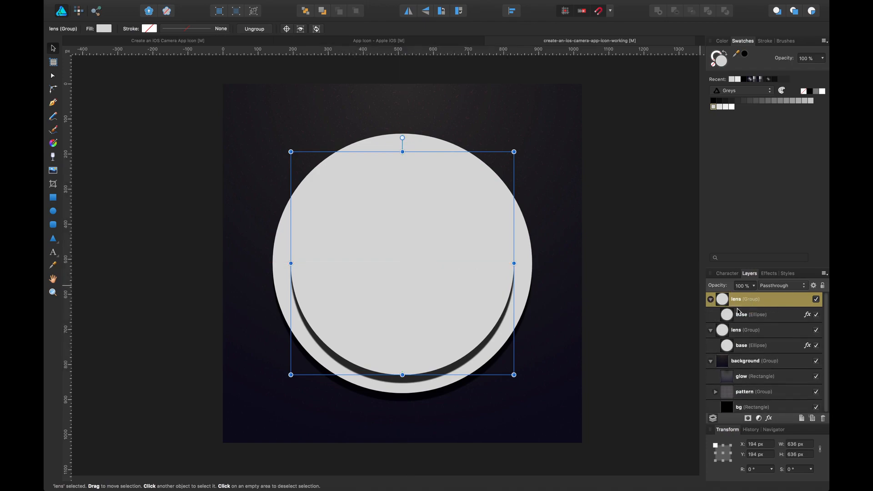
left_click(808, 315)
left_click(758, 340)
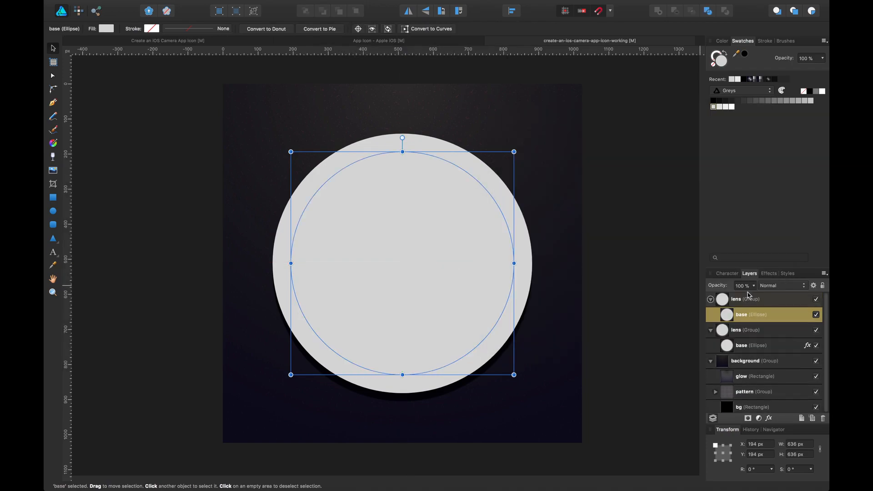
Move the copied base ellipse out of its group and delete the emptied group.
left_click_drag(744, 313, 738, 295)
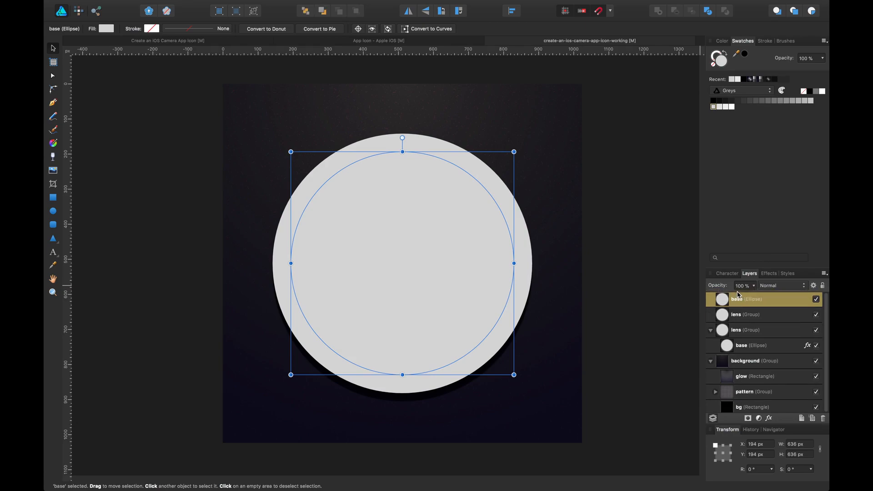
left_click(739, 310)
key("Delete")
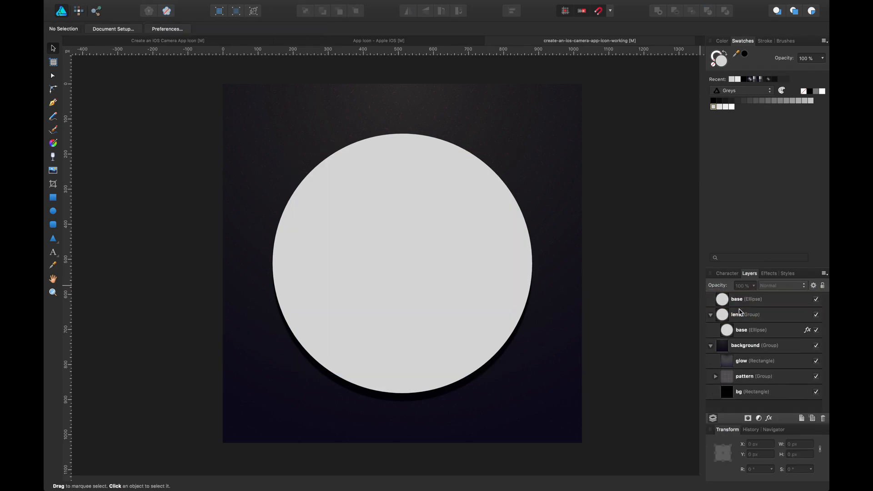
Move the original base ellipse out of the lens group and delete the empty lens group.
left_click(738, 316)
left_click(738, 303)
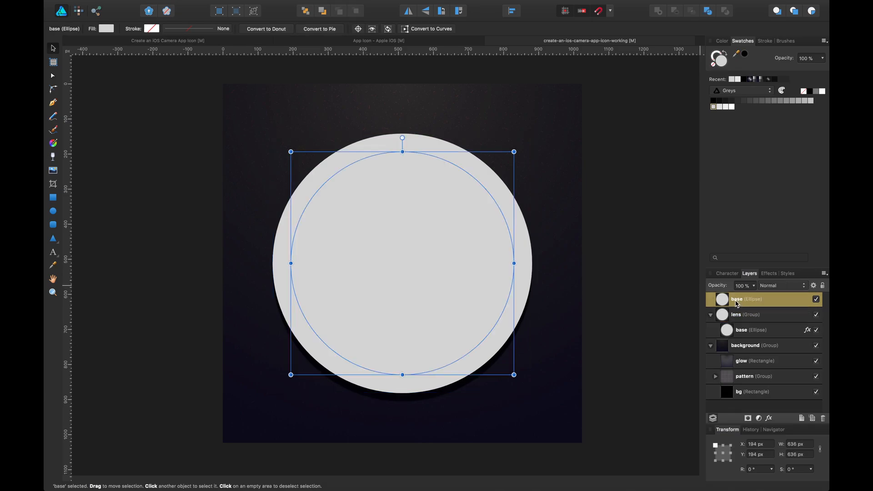
left_click_drag(744, 329, 726, 309)
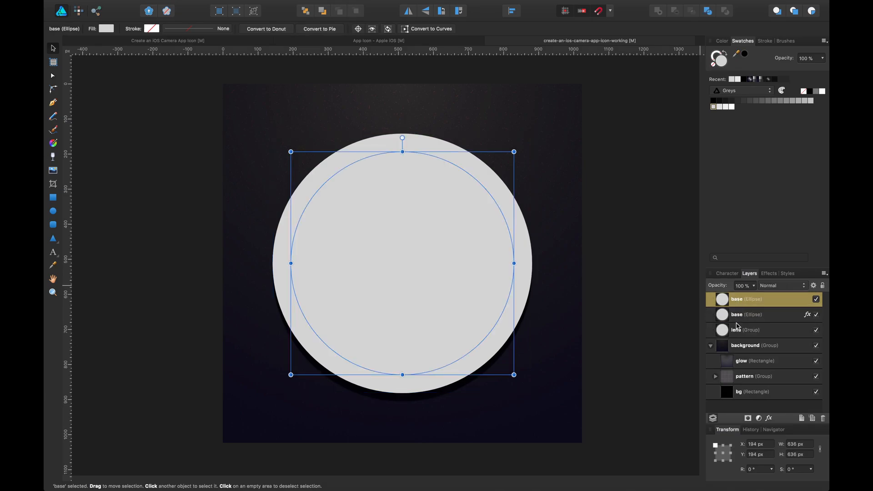
left_click(740, 331)
key("Delete")
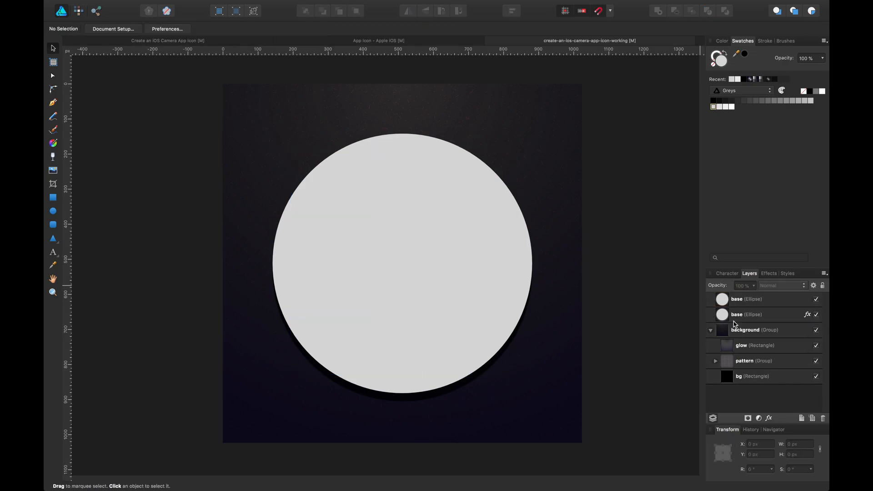
Rename the upper base ellipse layer as base2.
left_click(769, 304)
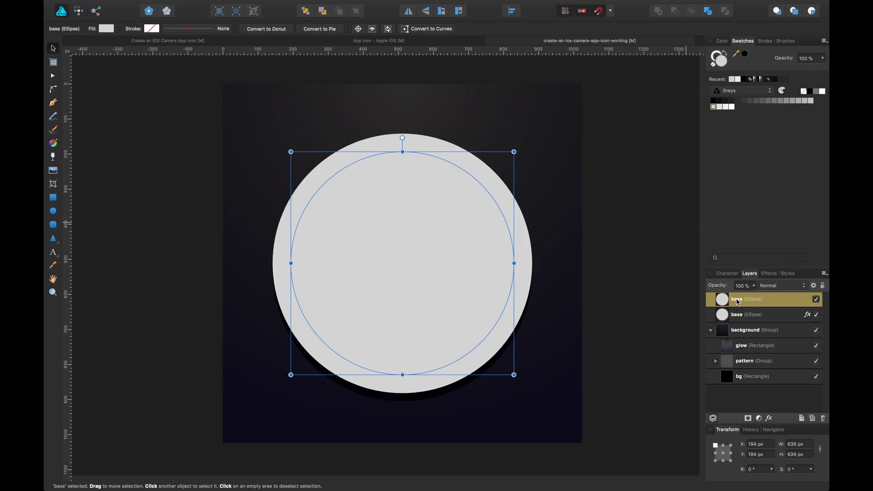
double_click(737, 301)
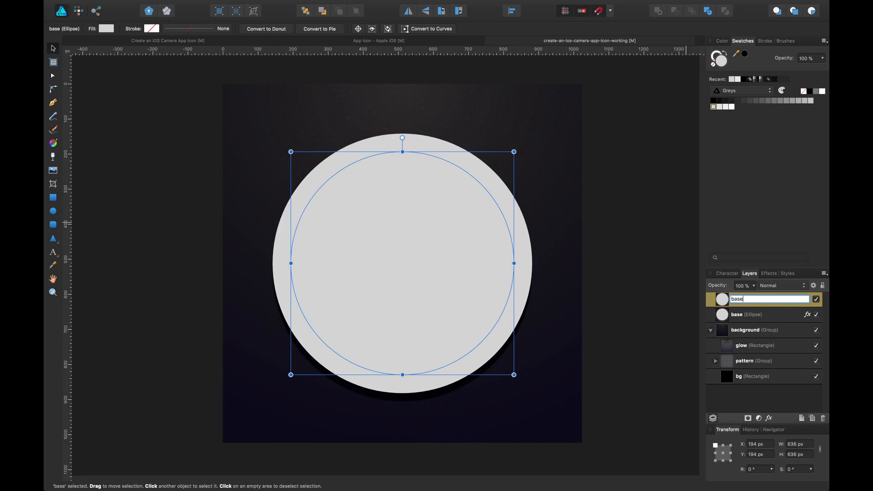
type("2")
key("Return")
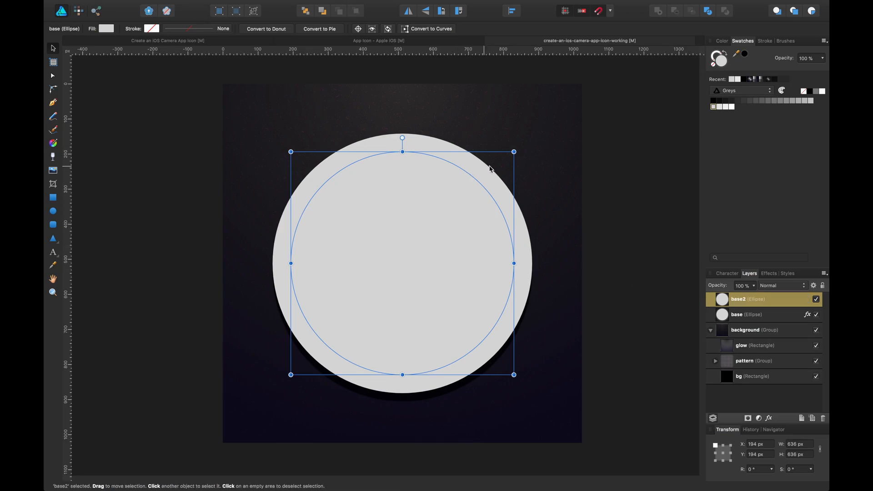
Resize the base2 ellipse to about 589 by 600 px inside the outer circle.
left_click_drag(514, 152, 495, 166)
key("super+z")
left_click_drag(452, 206, 462, 204)
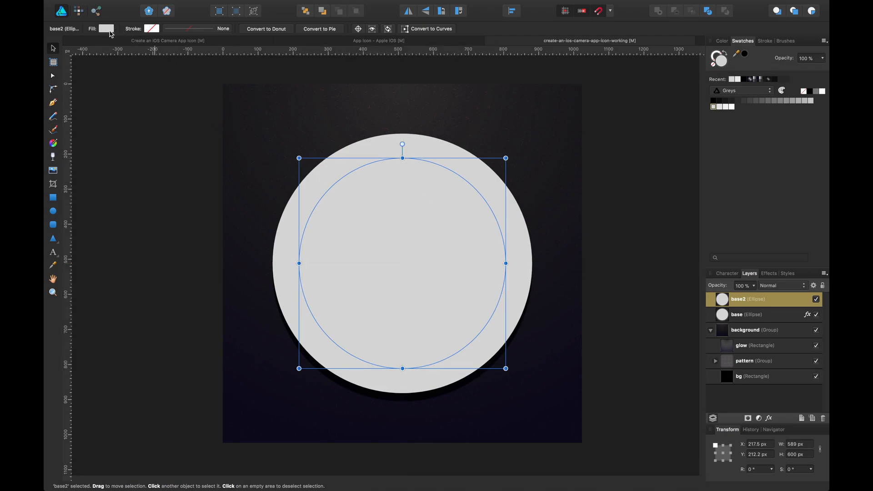
Give base2 a linear gradient fill running from its top edge down to its bottom edge.
left_click(108, 29)
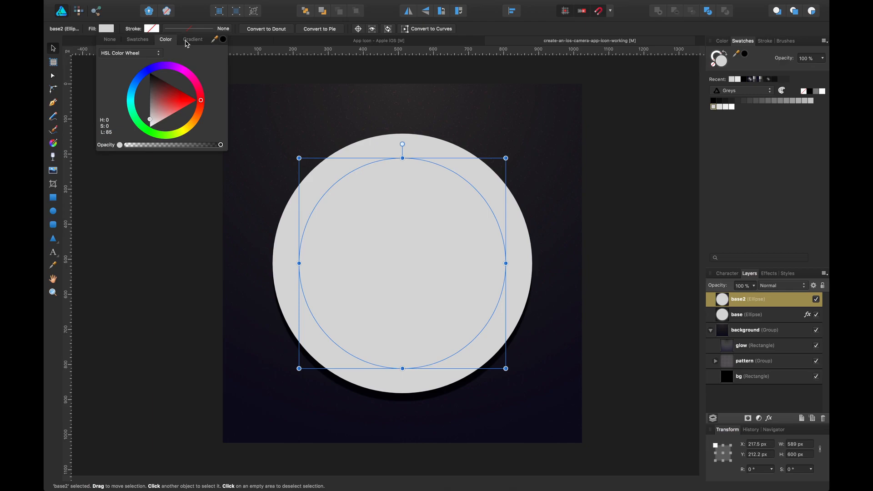
left_click(191, 39)
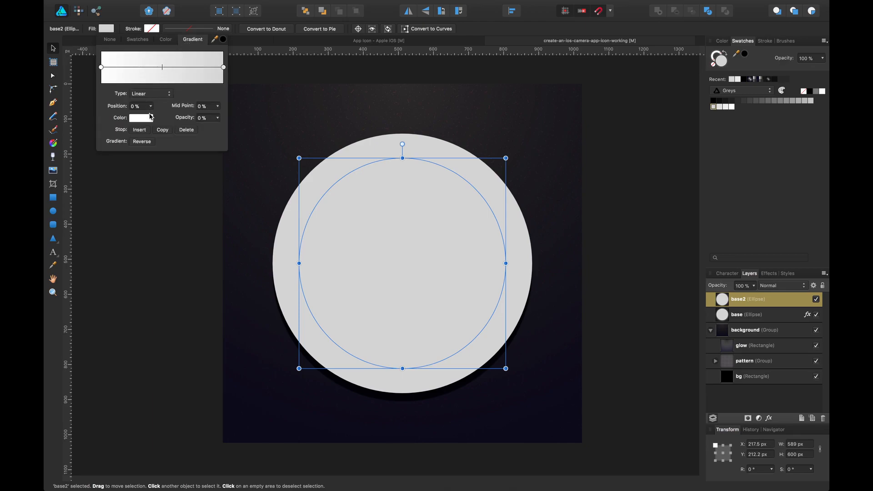
left_click(54, 143)
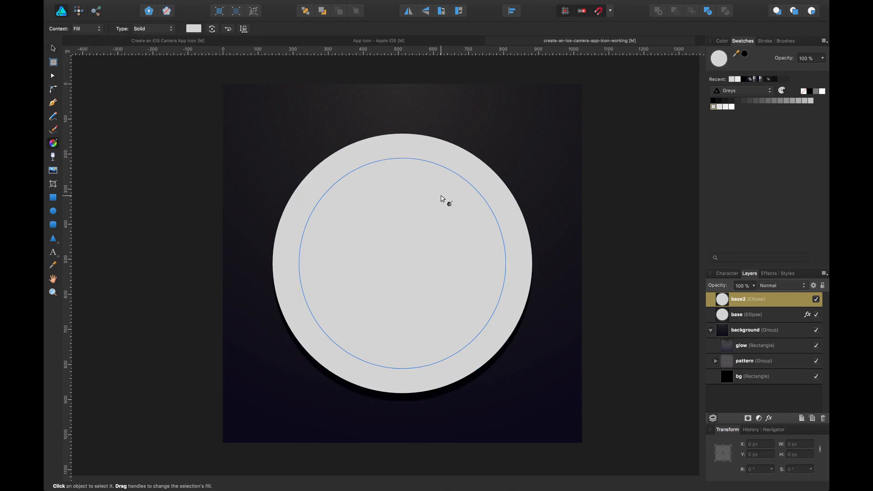
left_click_drag(404, 141, 418, 370)
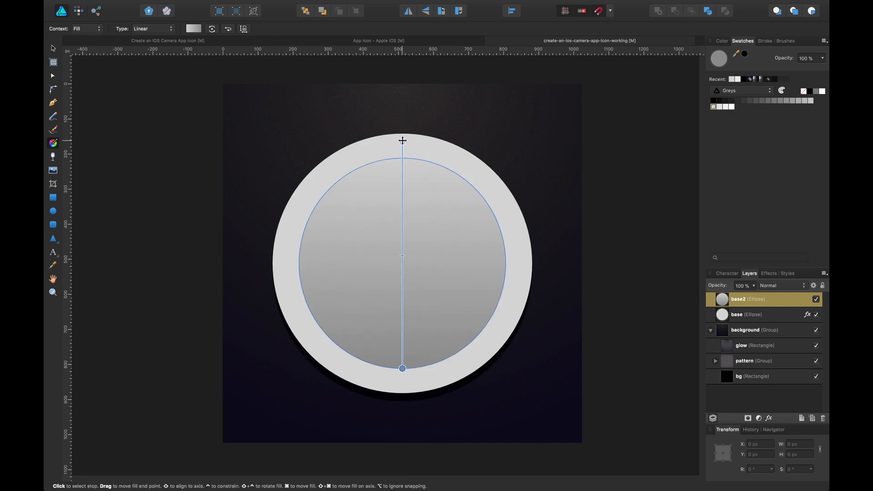
left_click_drag(402, 144, 402, 158)
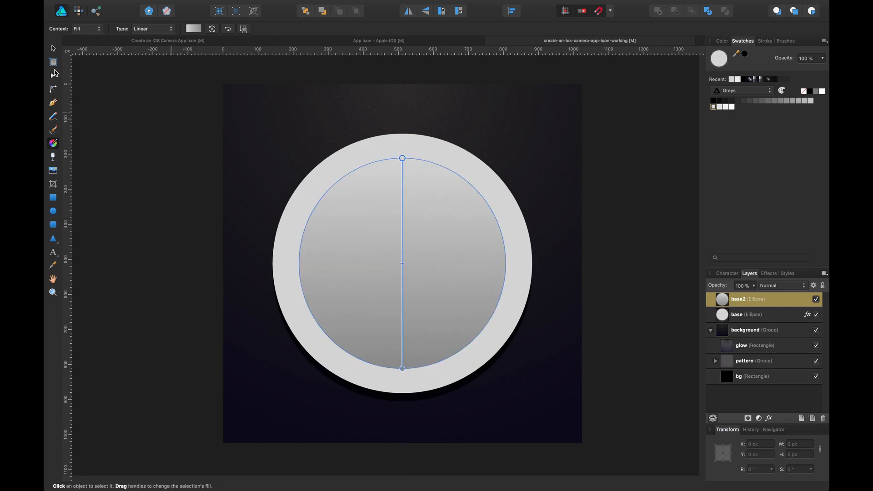
left_click(53, 48)
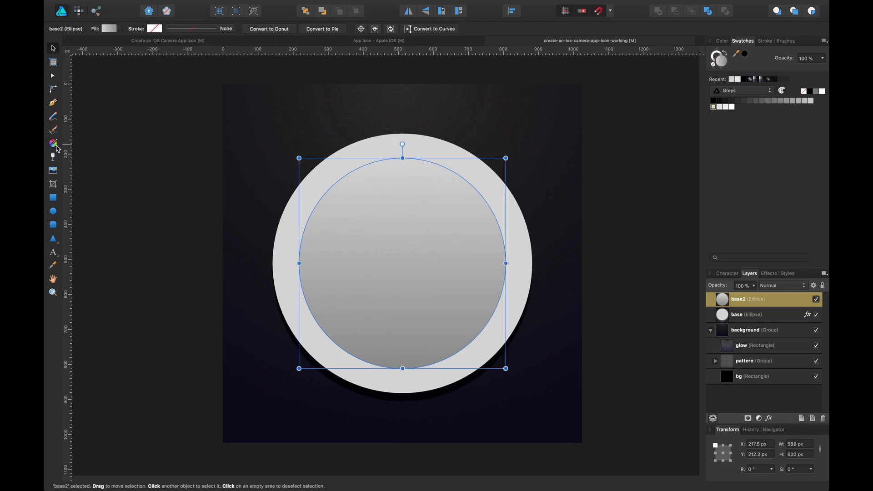
Angle base2's gradient diagonally, running from upper right to lower left.
left_click(56, 145)
left_click_drag(411, 159, 460, 174)
left_click_drag(402, 369, 350, 353)
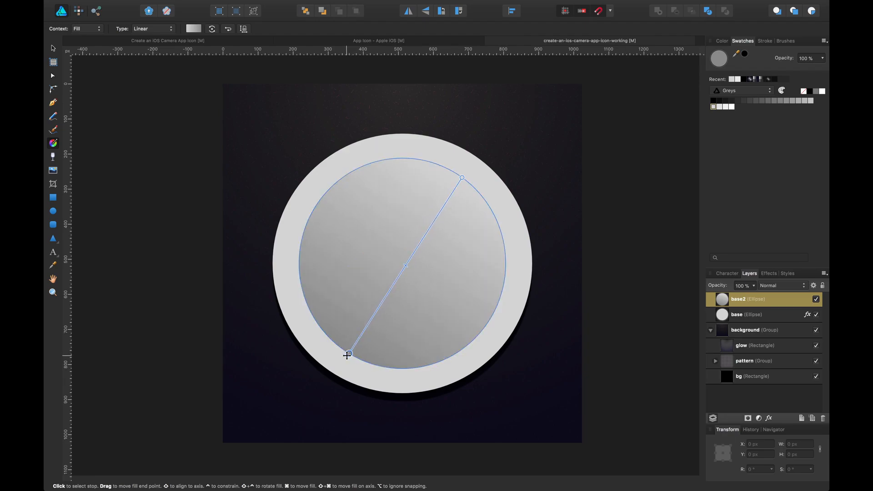
key("v")
left_click(627, 161)
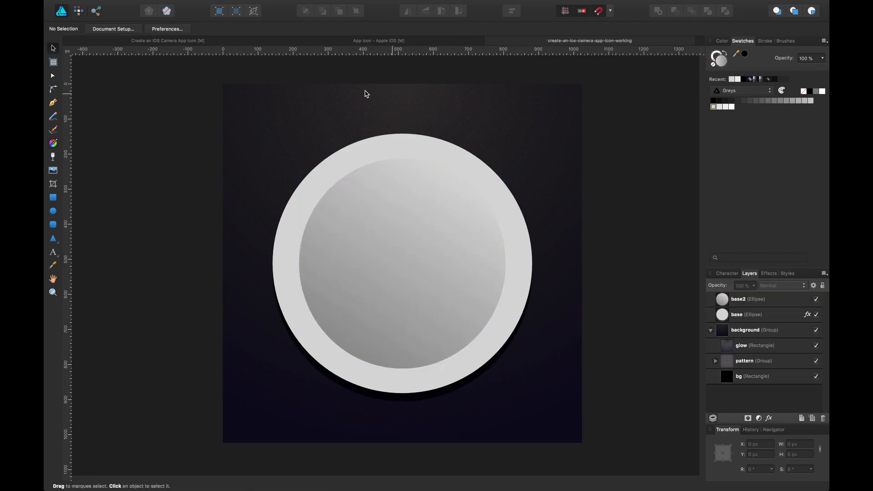
Compare with the reference icon, then give the base ellipse a reversed diagonal linear gradient from lower left to upper right.
left_click(173, 43)
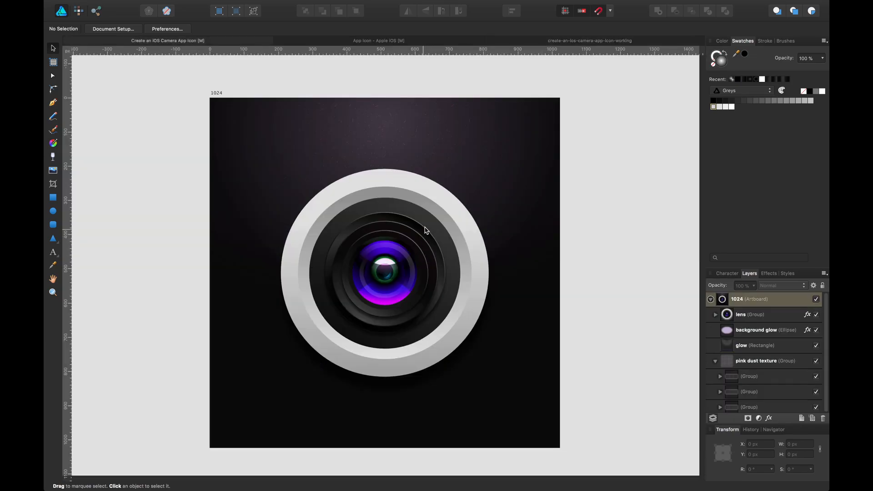
left_click(440, 203)
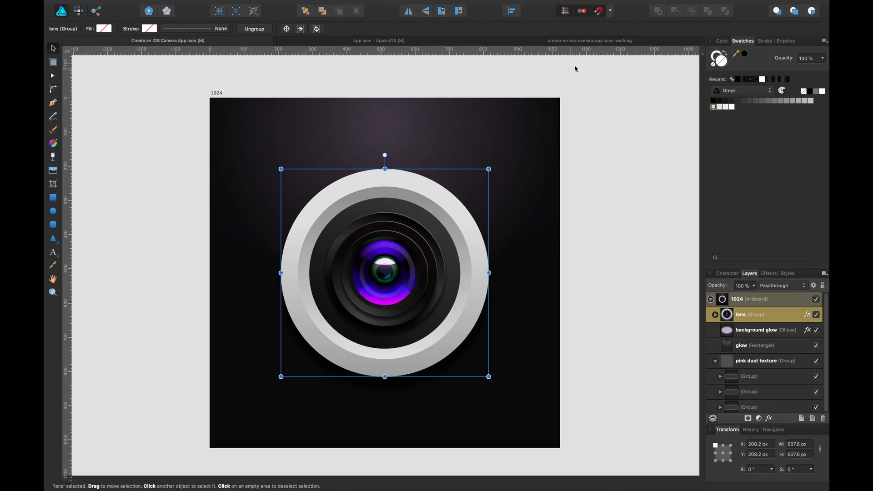
left_click(583, 41)
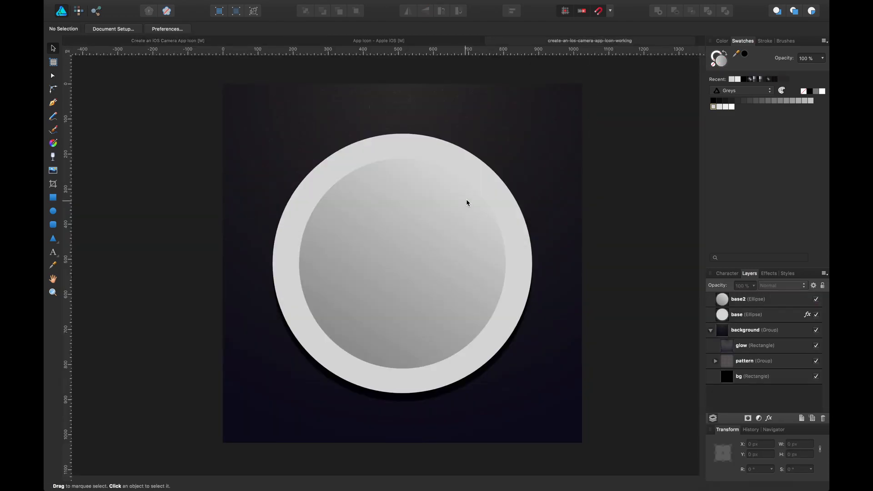
left_click(479, 186)
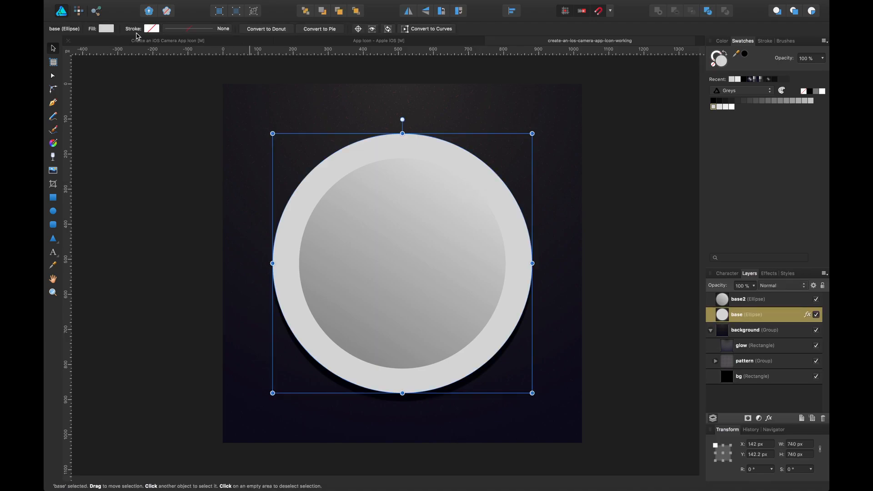
left_click(106, 29)
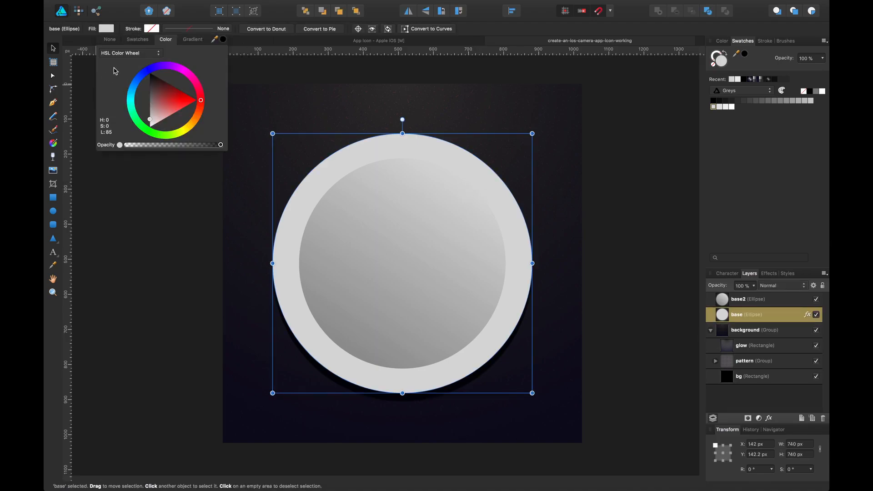
left_click(192, 40)
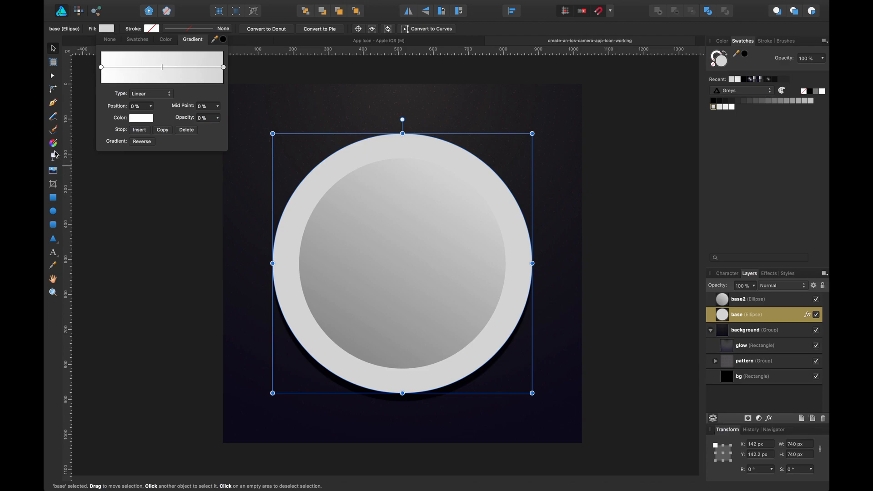
left_click(52, 142)
left_click_drag(342, 378, 471, 160)
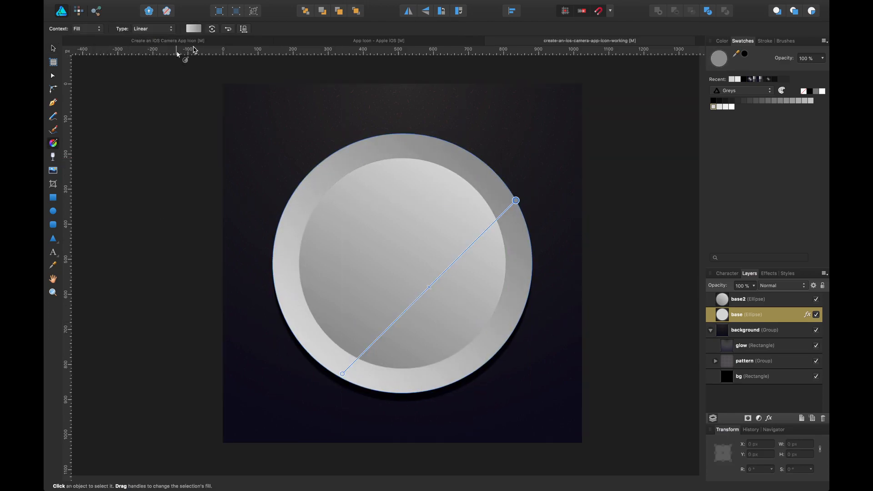
left_click(228, 30)
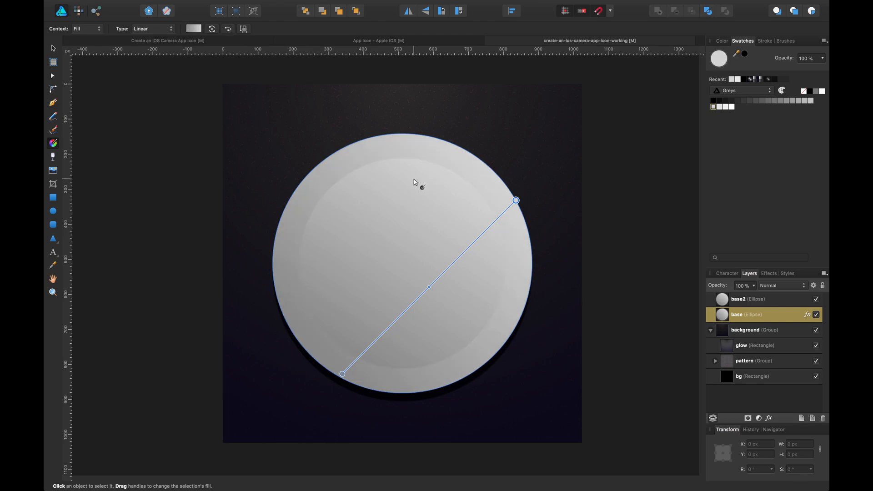
left_click_drag(516, 200, 496, 173)
left_click_drag(342, 374, 323, 366)
key("v")
Reverse base2's gradient direction and save the document.
left_click(482, 239)
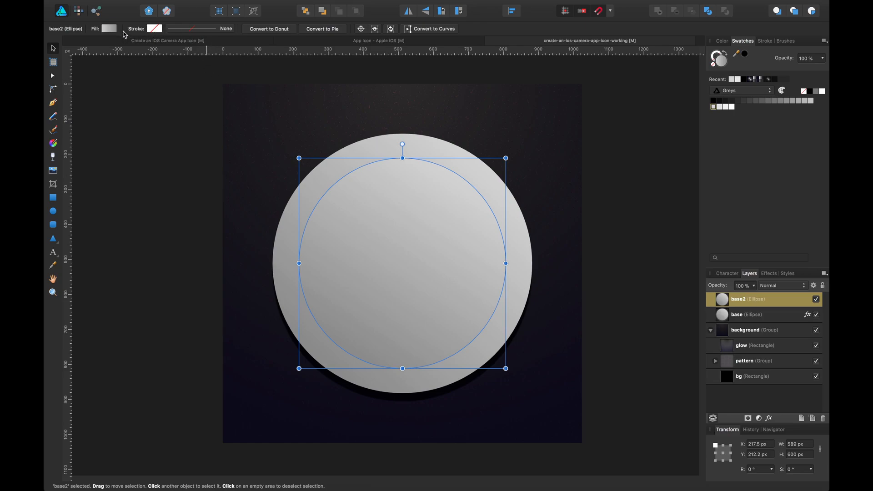
left_click(110, 29)
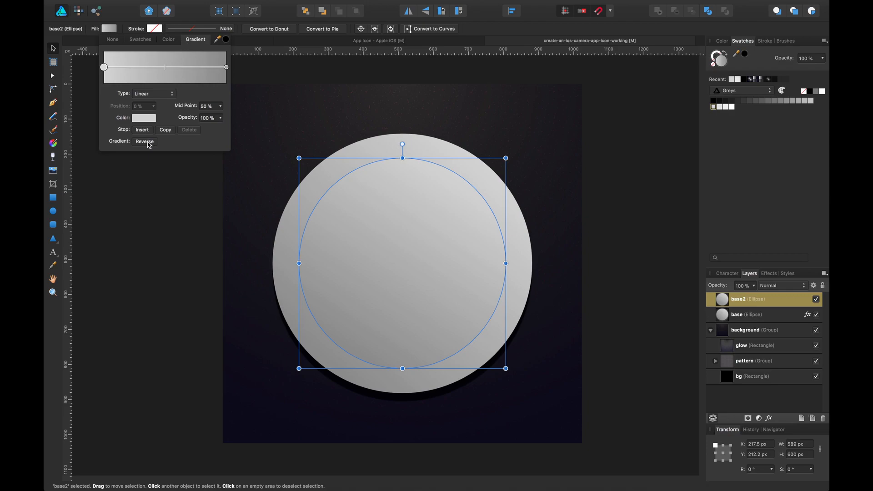
left_click(145, 142)
left_click(608, 219)
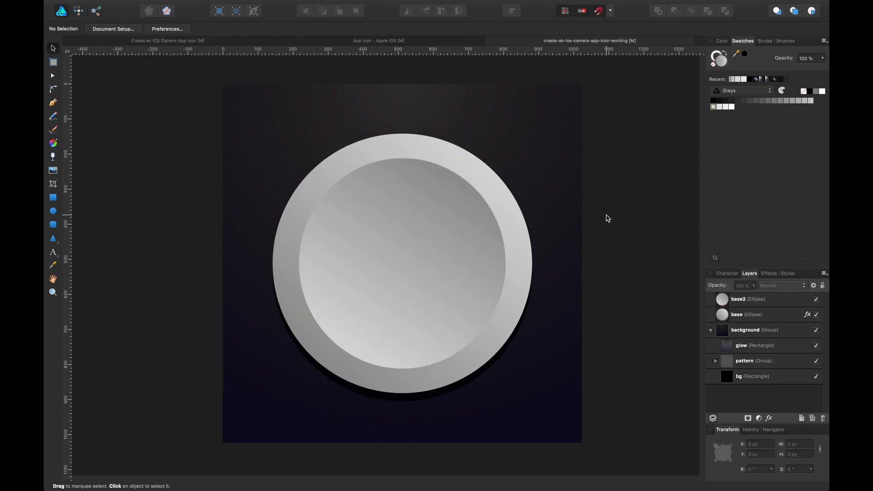
key("super+s")
Compare the working lens against the reference camera icon's lens.
left_click(245, 42)
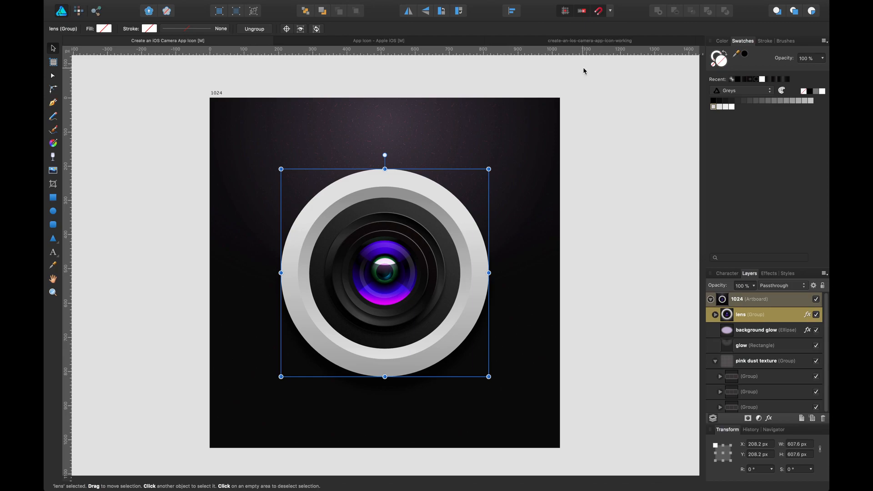
left_click(615, 42)
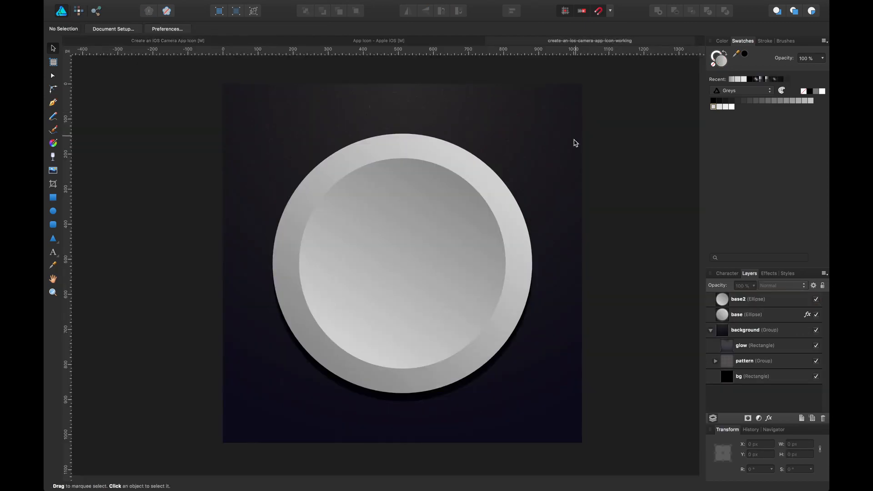
left_click(481, 230)
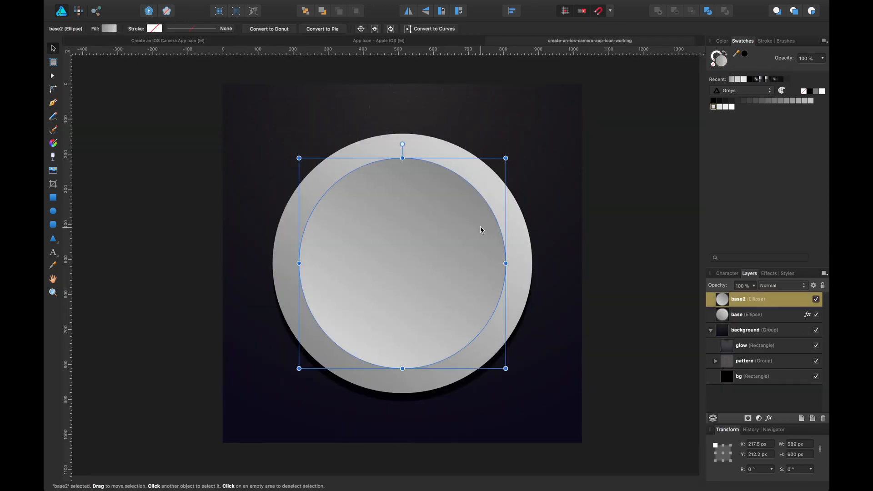
left_click(187, 41)
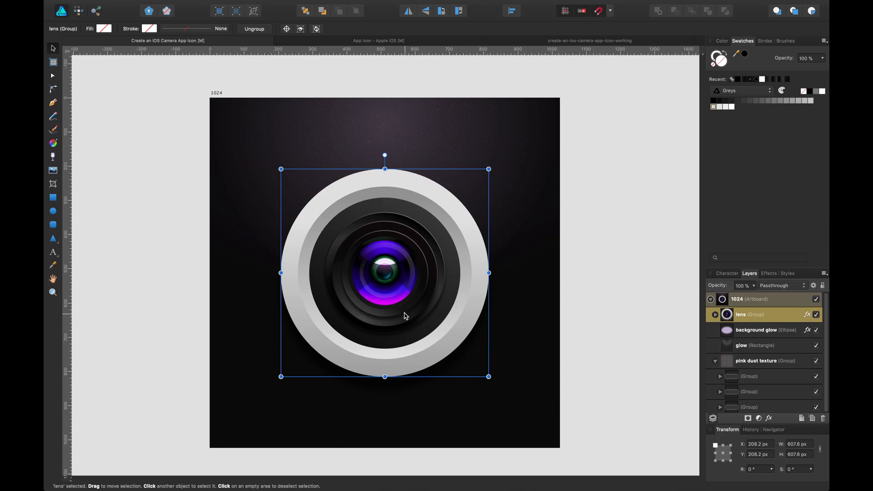
left_click(642, 42)
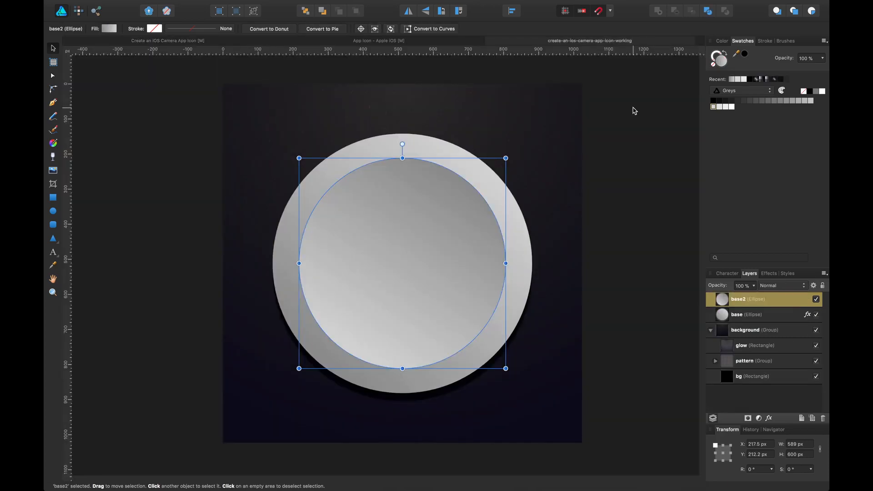
left_click(623, 160)
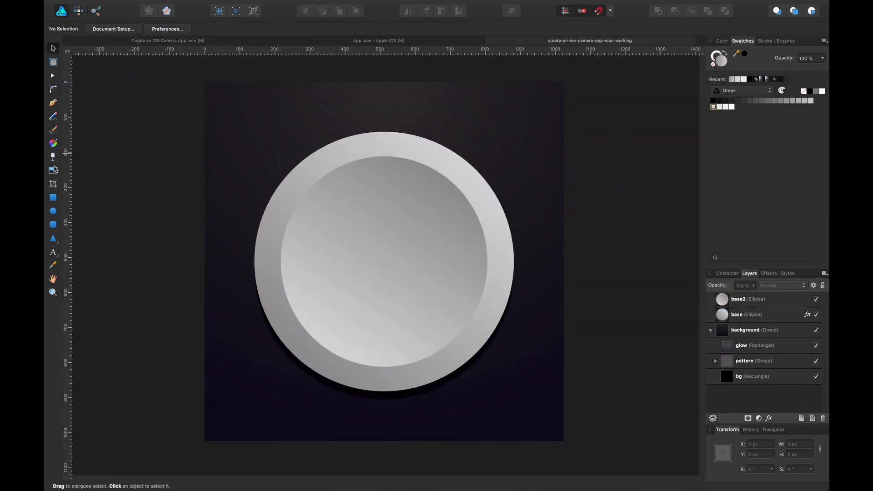
Draw a new ellipse about 483 by 489 px centred inside base2.
left_click(53, 211)
mouse_move(382, 221)
left_mouse_down()
mouse_move(435, 281)
mouse_move(332, 204)
mouse_move(451, 304)
mouse_move(575, 376)
left_mouse_up()
key("v")
left_click_drag(424, 254, 390, 228)
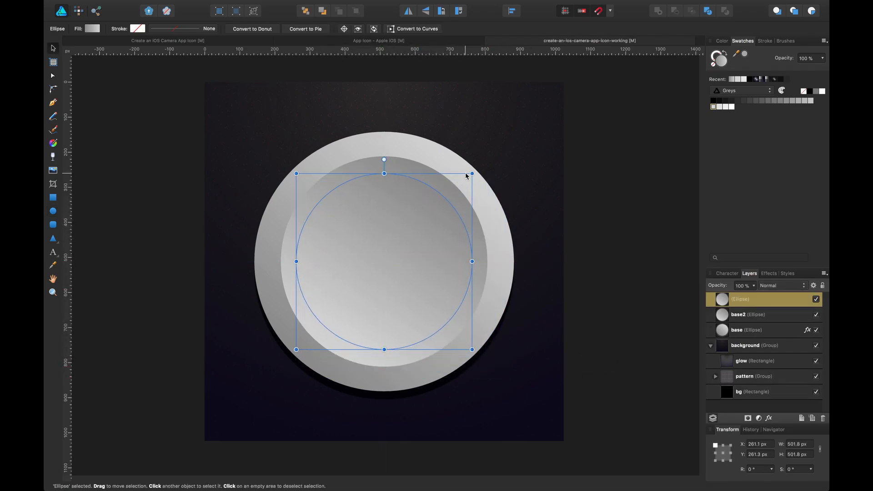
mouse_move(472, 174)
left_mouse_down()
mouse_move(460, 187)
mouse_move(465, 178)
left_mouse_up()
left_click_drag(416, 228, 424, 226)
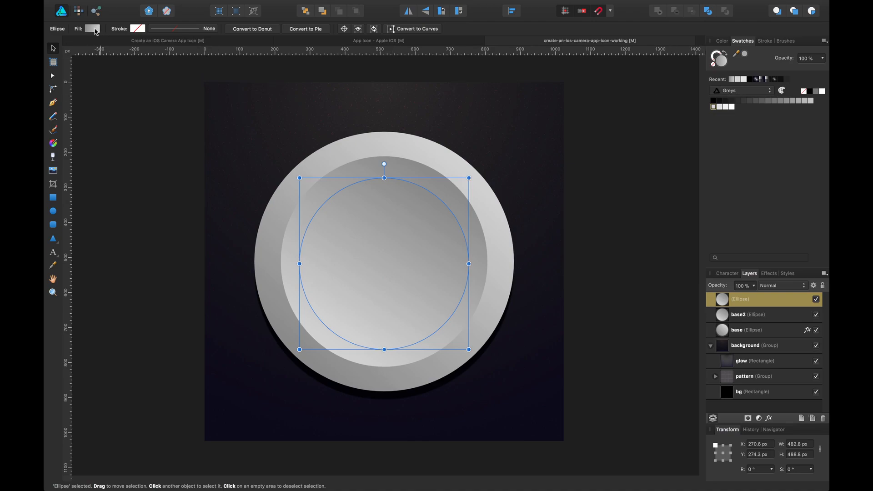
Recolour the new ellipse's gradient stops to dark grey and black and reverse the gradient.
left_click(93, 29)
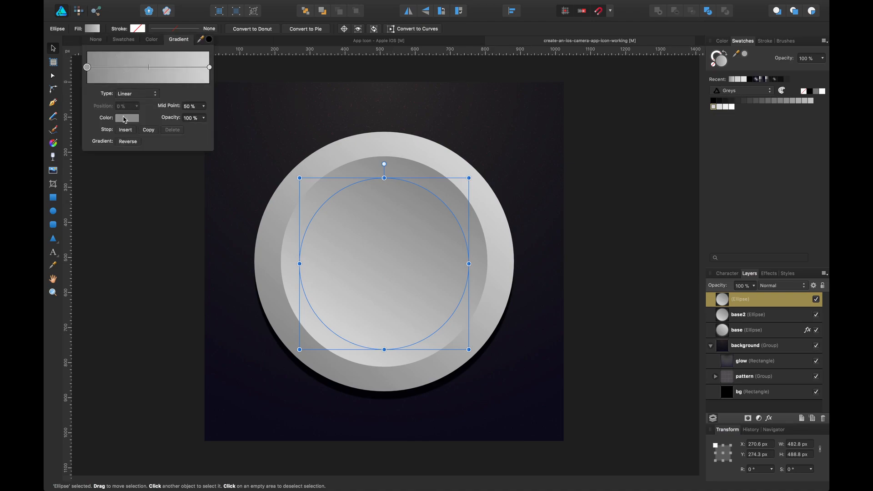
left_click(124, 119)
left_click_drag(156, 176, 130, 178)
left_click(210, 68)
left_click(134, 120)
left_click(178, 89)
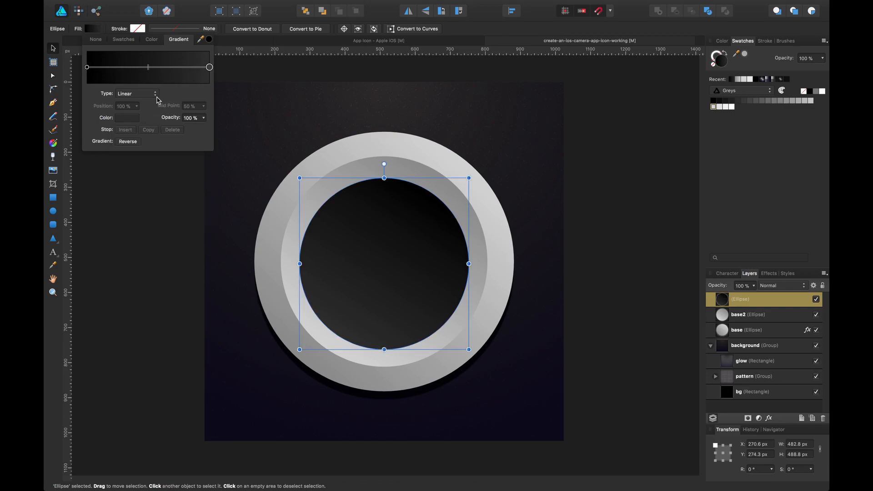
left_click(128, 143)
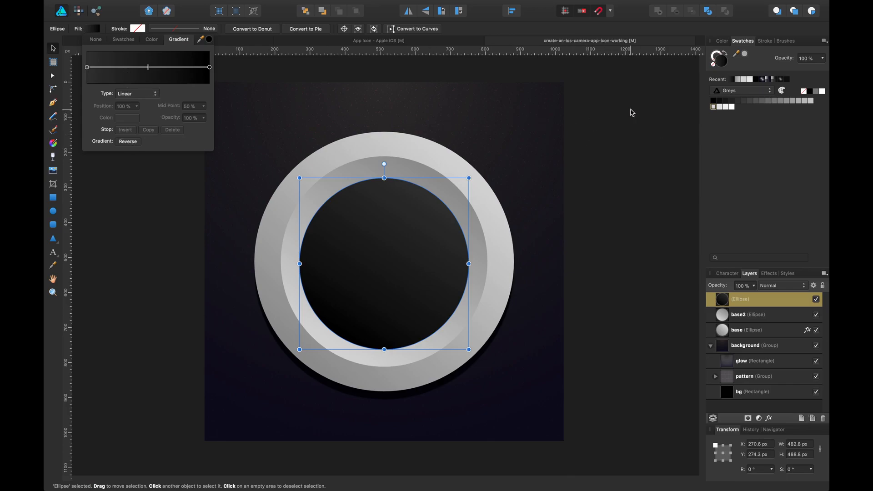
left_click(631, 112)
left_click(630, 112)
left_click(408, 236)
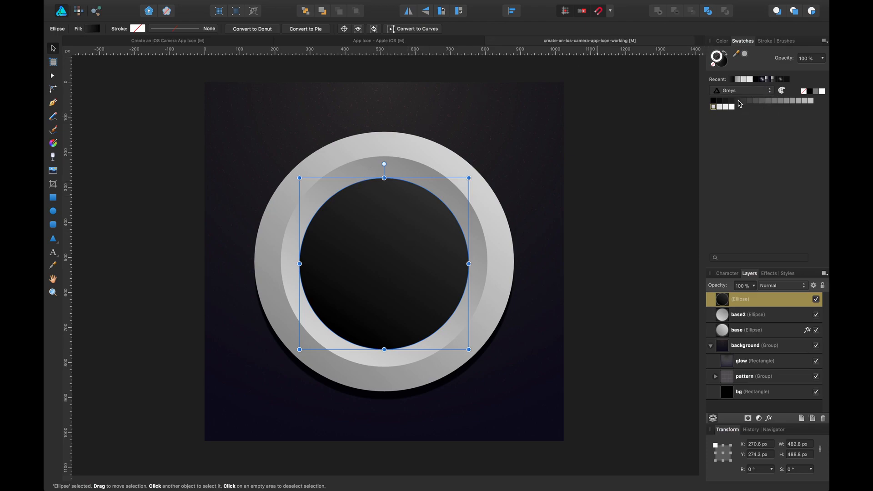
Give the new ellipse a grey stroke from the Greys swatches and set its width to 3 pt.
left_click(738, 101)
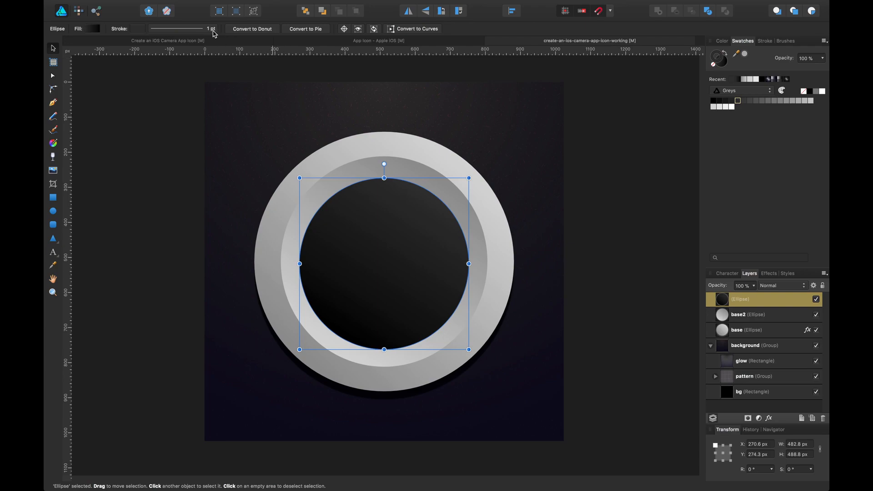
left_click(212, 29)
type("2")
key("Return")
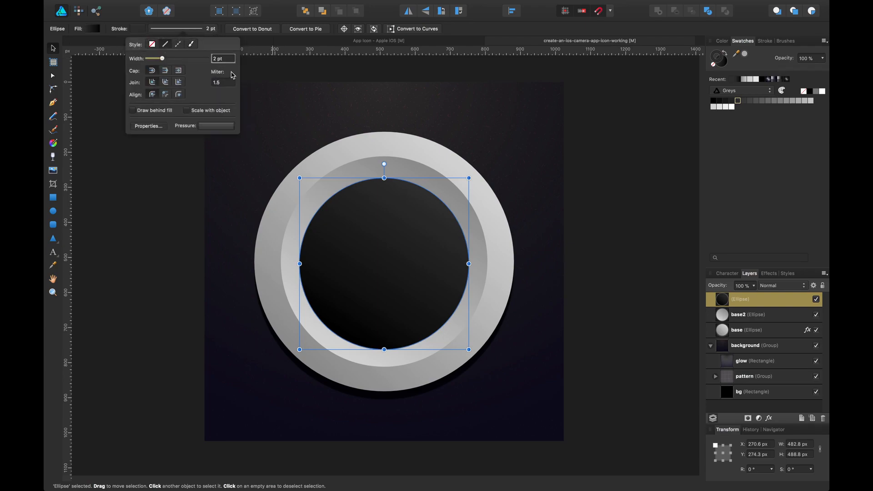
left_click(215, 59)
type("3")
key("BackSpace")
key("BackSpace")
type("3")
key("Return")
Align the ellipse's stroke to the outside of the shape.
left_click(153, 145)
left_click(343, 224)
left_click(154, 29)
left_click(178, 95)
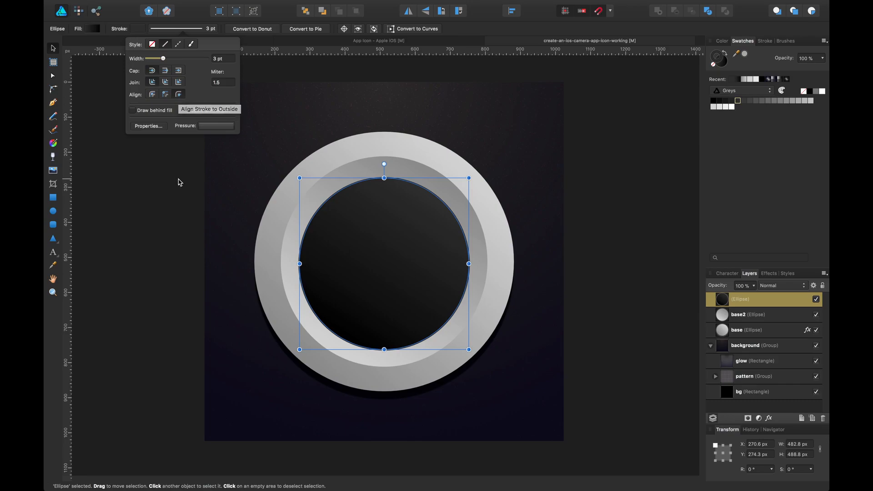
left_click(179, 182)
left_click(384, 206)
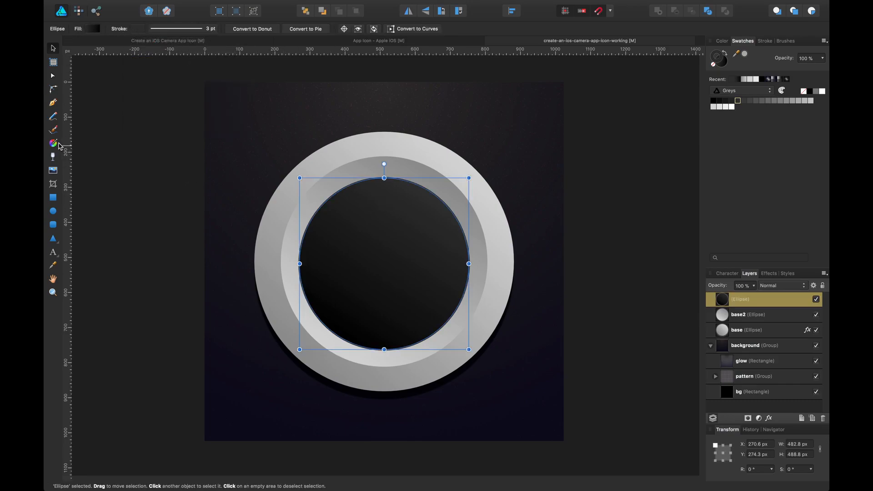
Apply a linear gradient to the ellipse's stroke, running diagonally across the lens from lower left to upper right.
left_click(58, 142)
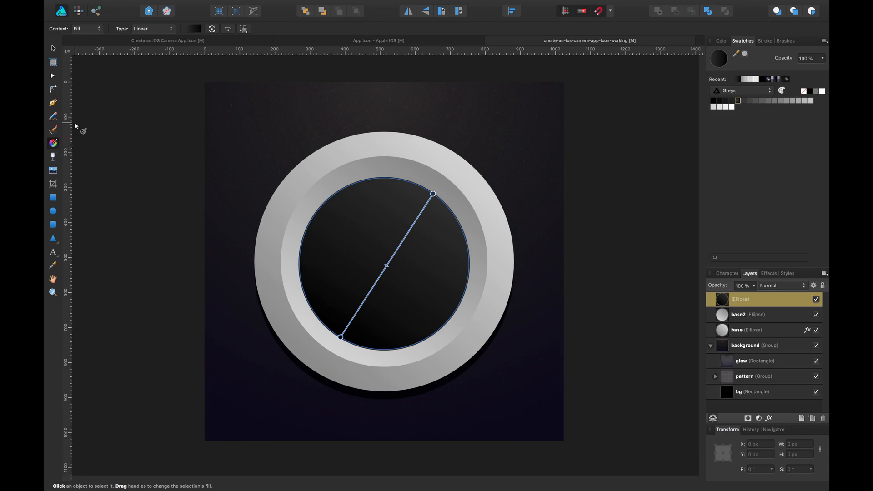
left_click(97, 29)
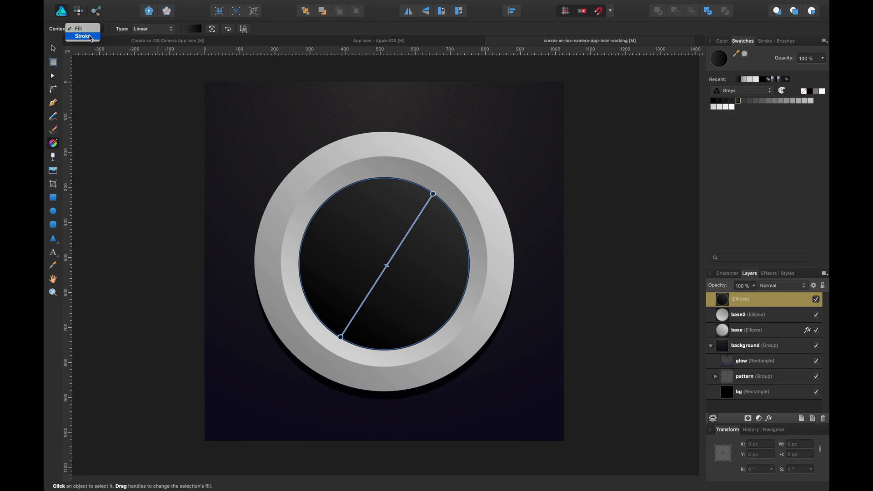
left_click(91, 36)
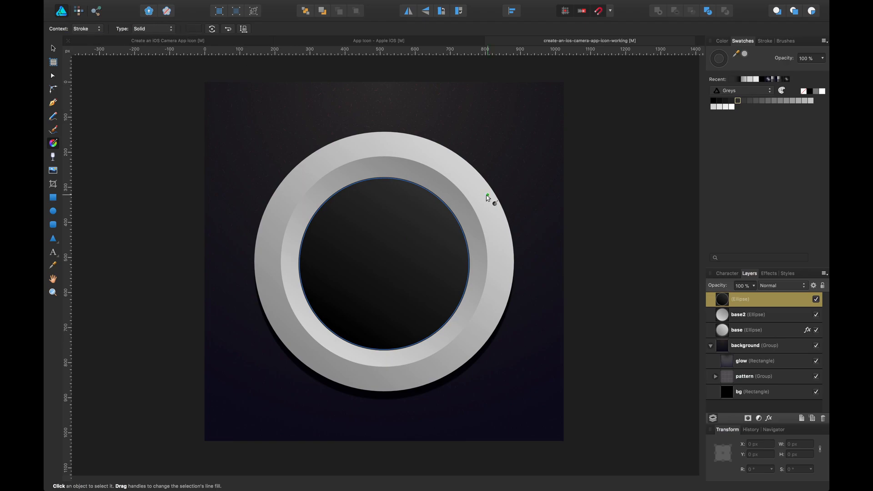
mouse_move(452, 182)
left_mouse_down()
mouse_move(423, 210)
mouse_move(341, 341)
mouse_move(310, 327)
mouse_move(335, 350)
left_mouse_up()
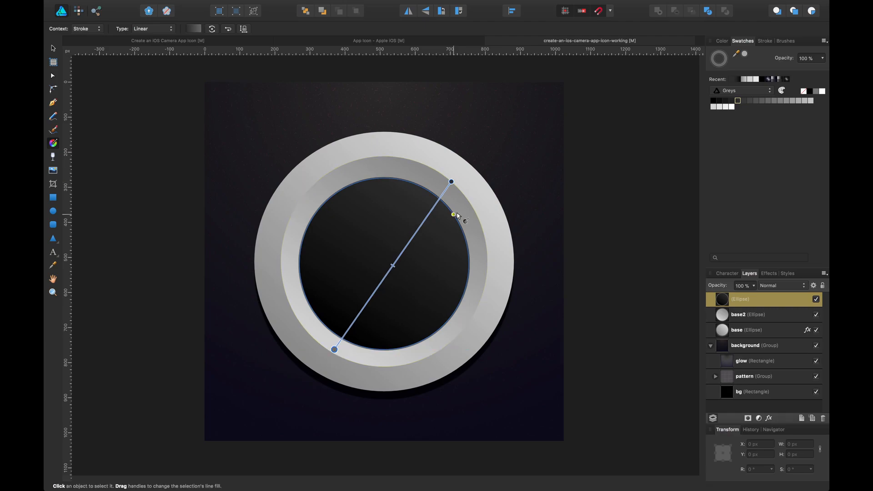
left_click_drag(447, 188, 435, 200)
left_click_drag(334, 349, 335, 342)
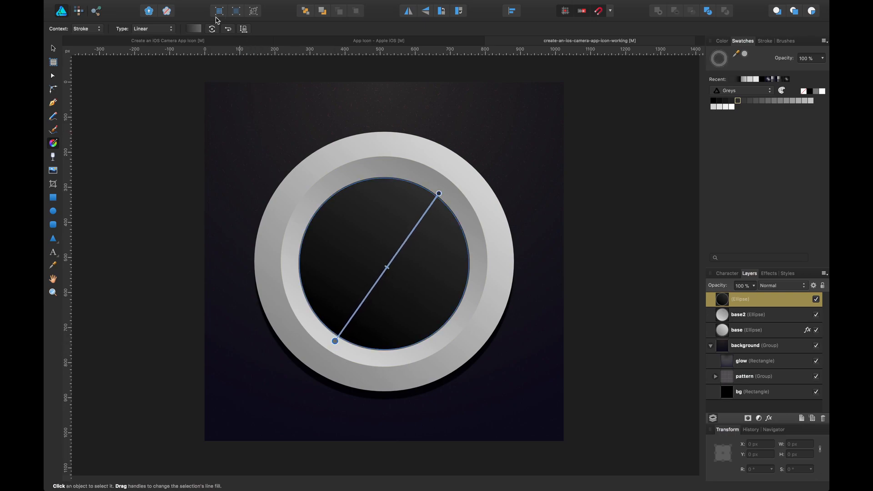
Reverse the stroke gradient and recolour its stops to light grey and black.
left_click(195, 29)
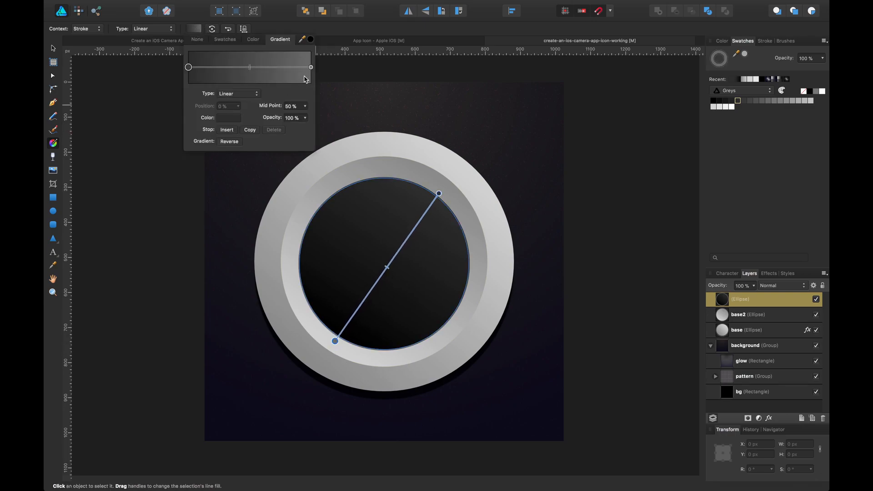
left_click(236, 141)
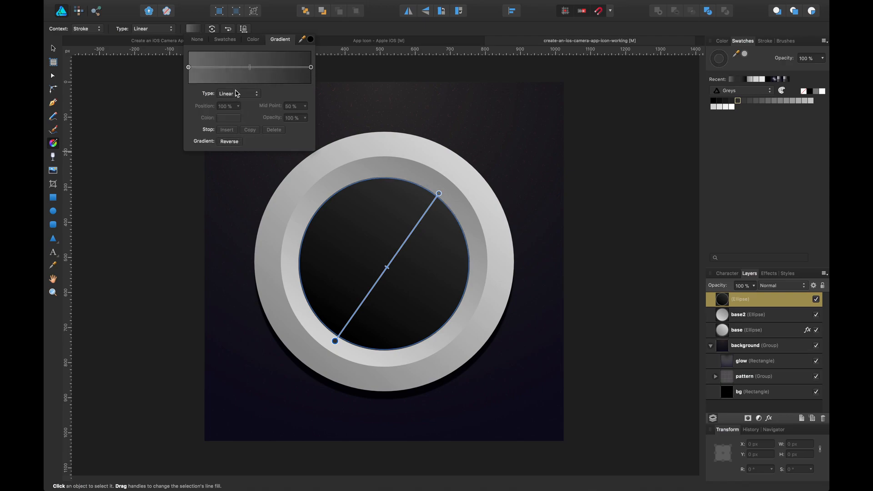
left_click(189, 67)
left_click(228, 118)
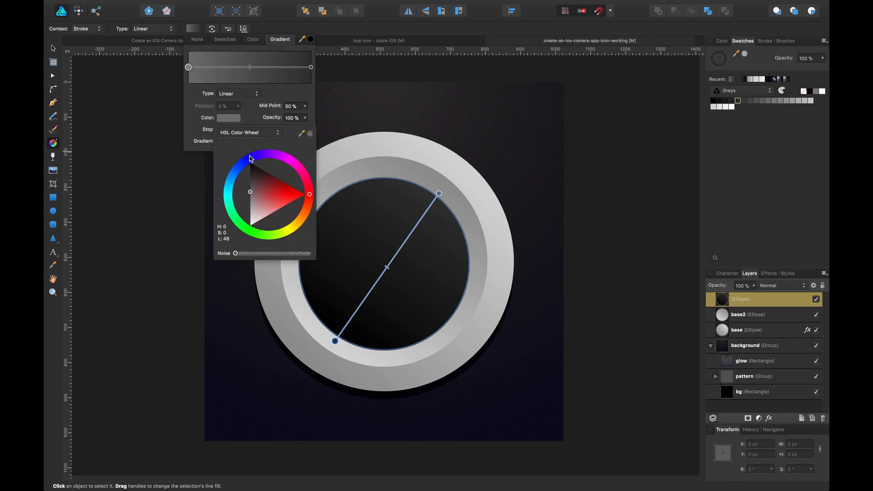
left_click_drag(262, 186, 247, 215)
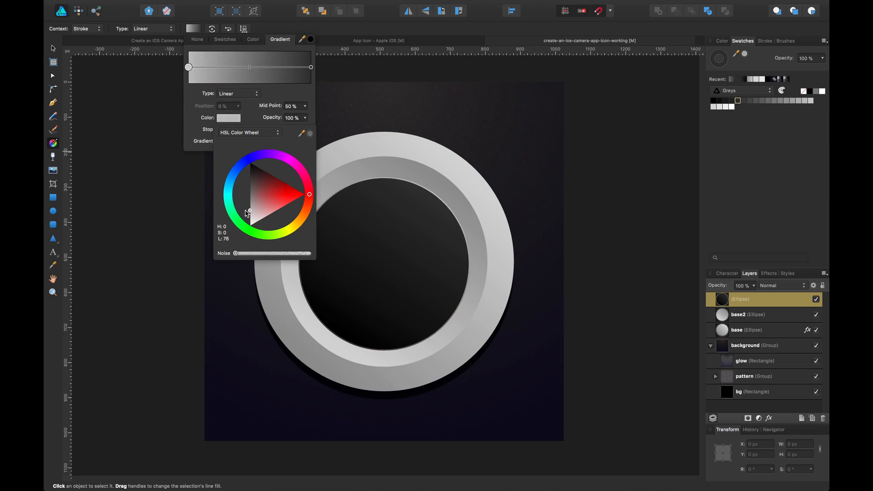
left_click(311, 68)
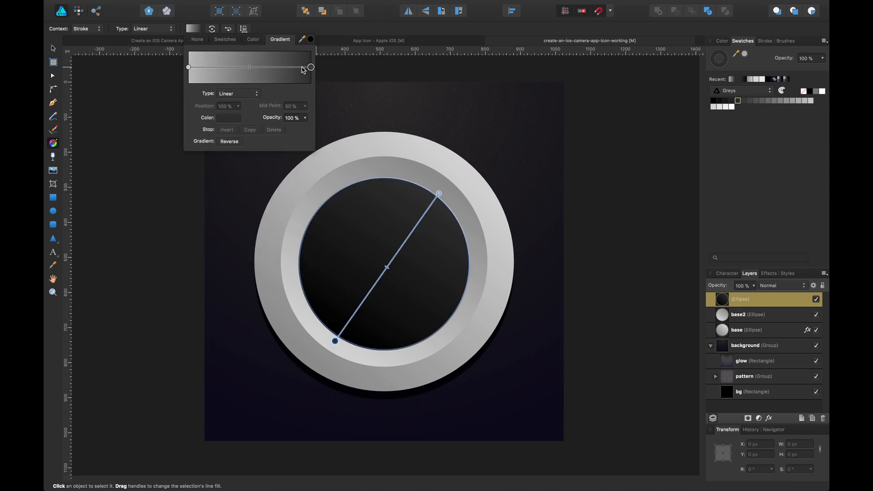
left_click(229, 118)
left_click_drag(266, 182, 242, 158)
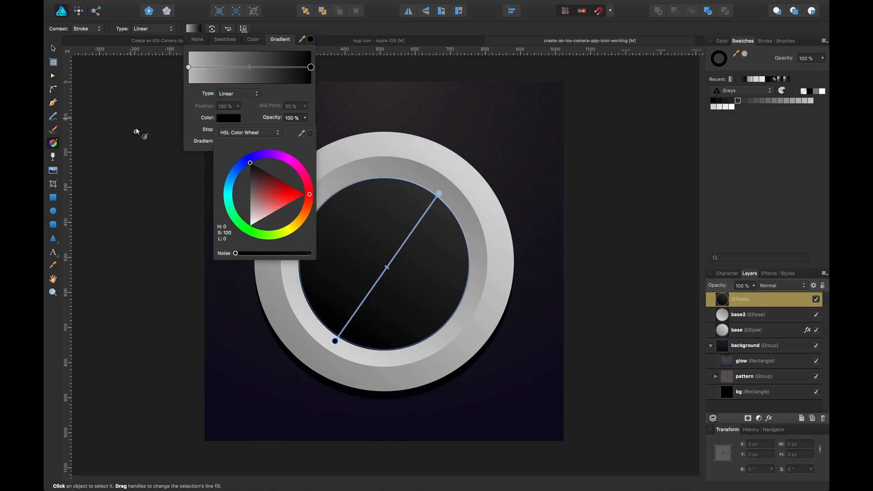
Compare the stroked lens ring against the reference camera icon's lens.
left_click(52, 49)
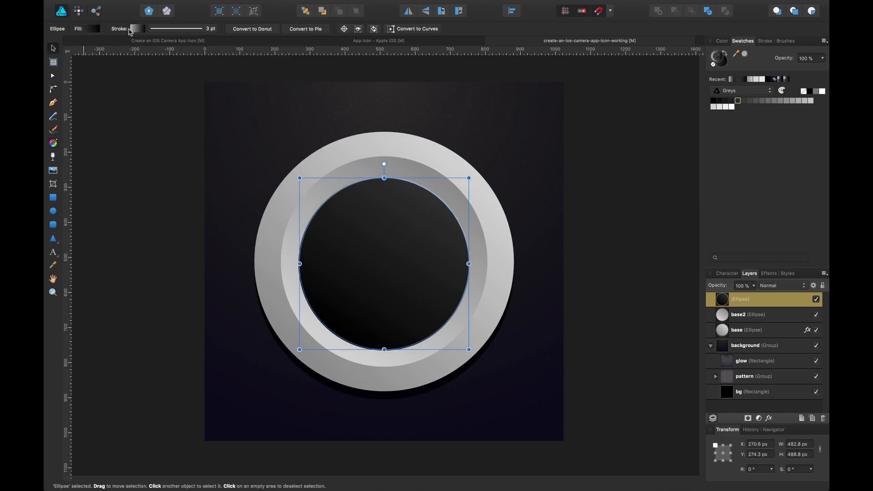
left_click(165, 30)
left_click(155, 96)
left_click(165, 243)
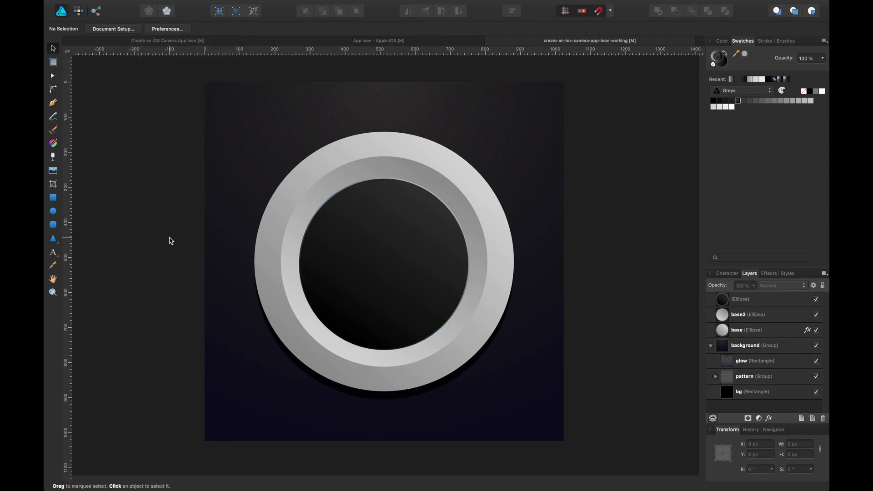
left_click(376, 253)
left_click(109, 41)
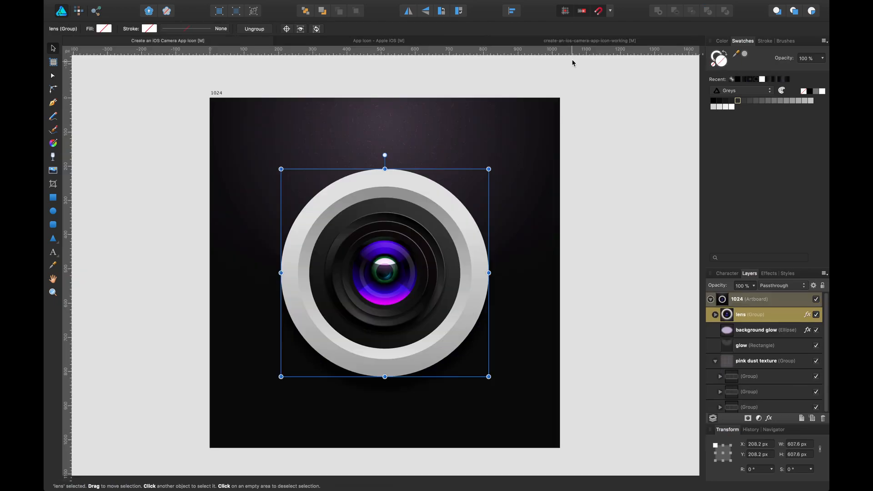
left_click(574, 40)
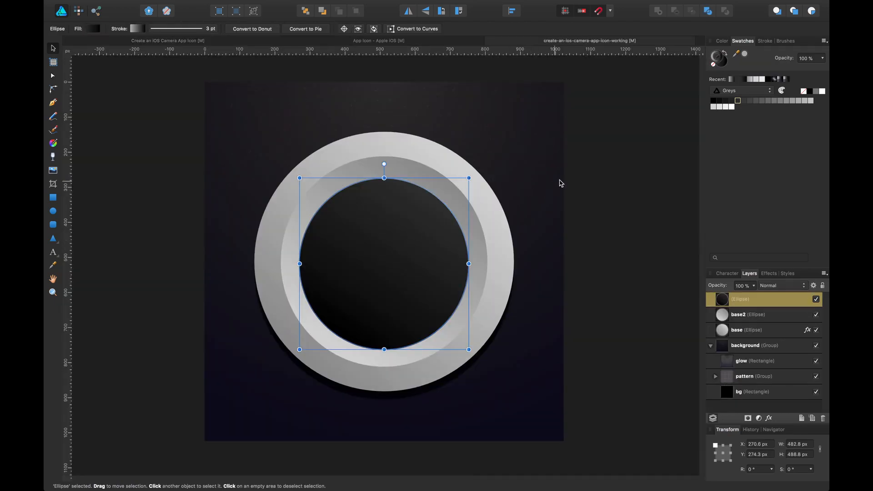
Reselect the dark ellipse and save the document.
left_click(566, 186)
left_click(434, 239)
left_click(638, 177)
left_click(403, 238)
key("super+s")
Duplicate the dark ellipse and shrink the copy to about 386 by 390 px, centred in the lens.
key("super+j")
left_click_drag(490, 180, 453, 208)
left_click_drag(411, 259, 408, 245)
left_click_drag(449, 206, 449, 206)
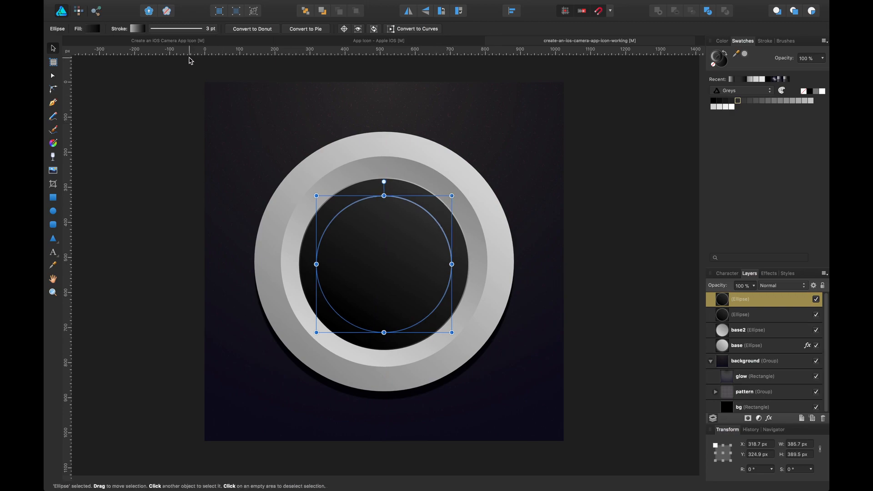
Change the copy's stroke gradient type to radial.
left_click(145, 29)
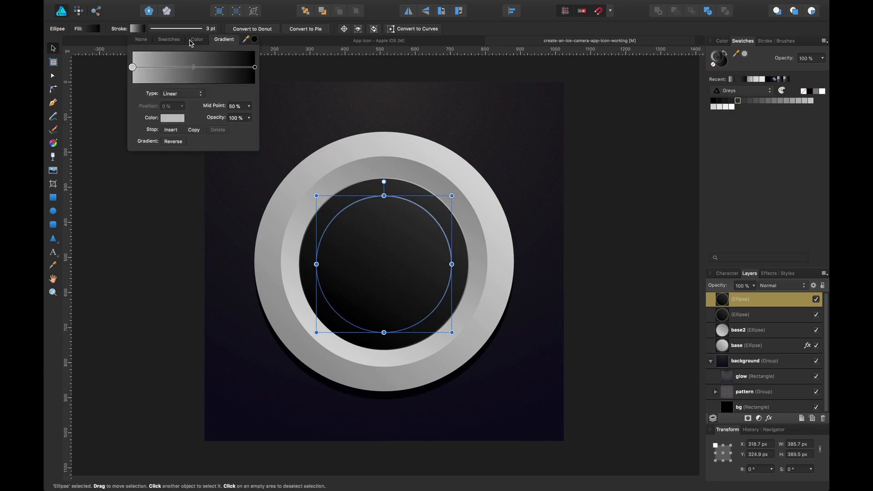
left_click(189, 92)
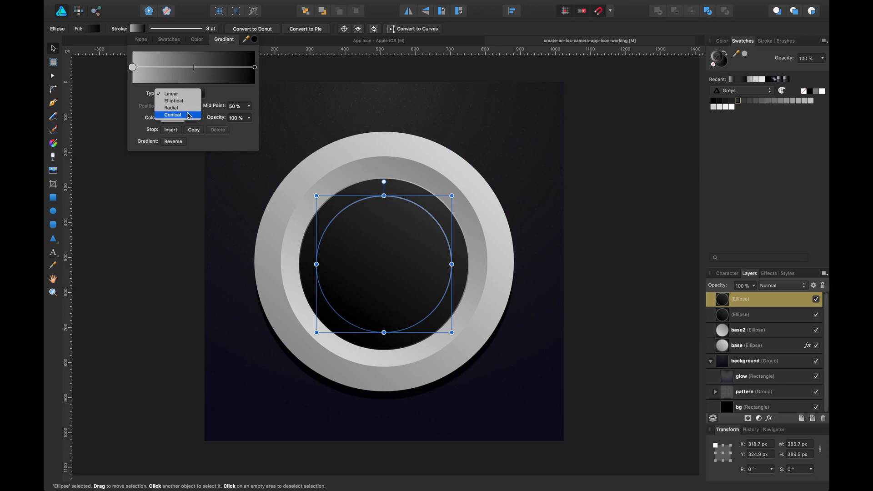
left_click(189, 109)
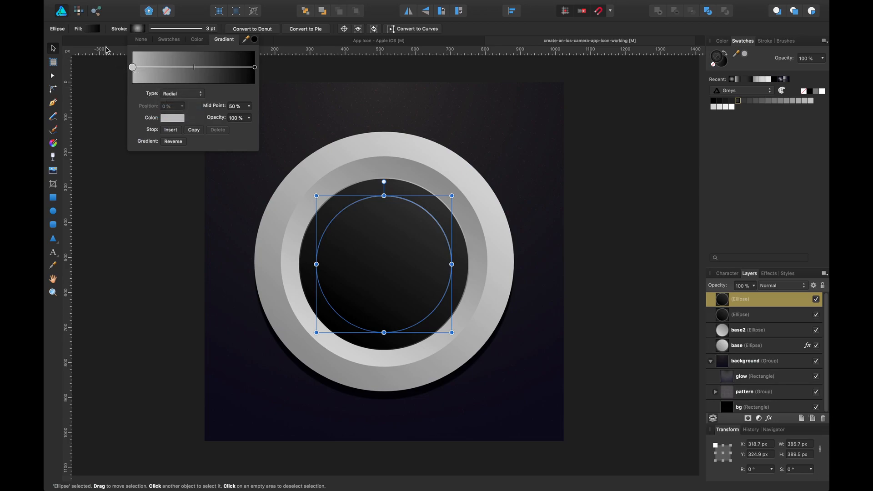
left_click(101, 82)
left_click(414, 264)
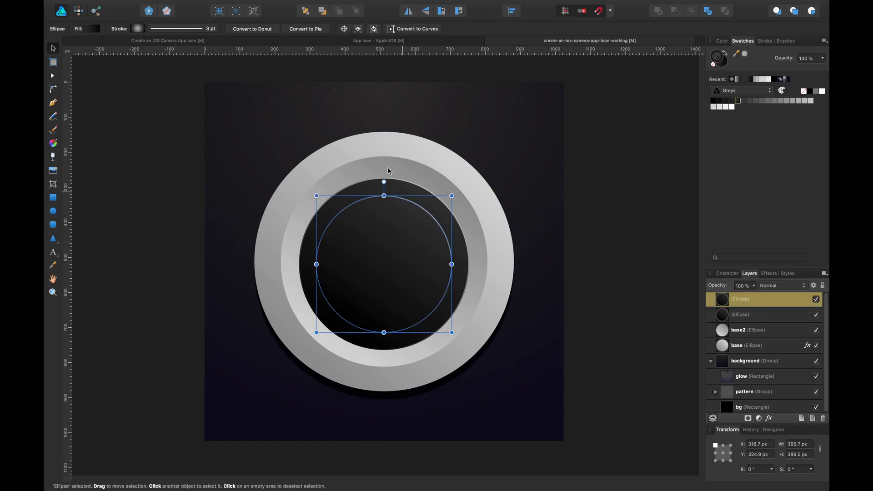
Change the copy's fill to a radial gradient with a dark grey start stop, then reverse it.
left_click(94, 28)
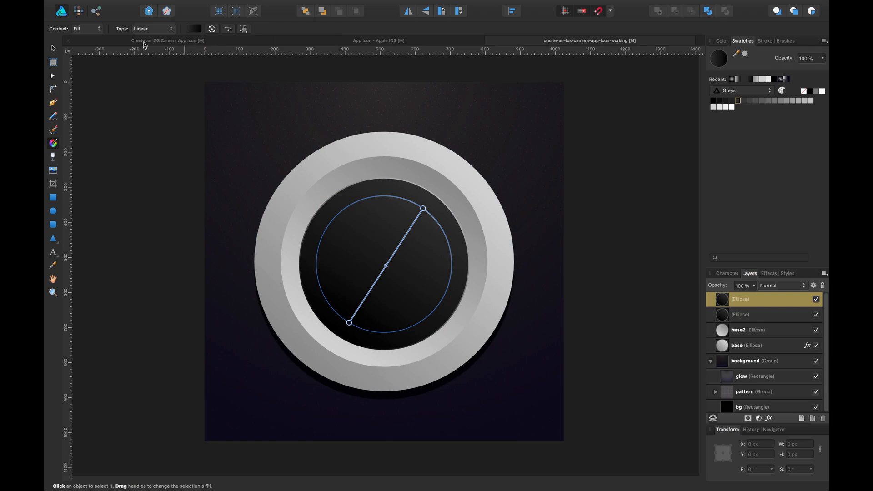
left_click(153, 29)
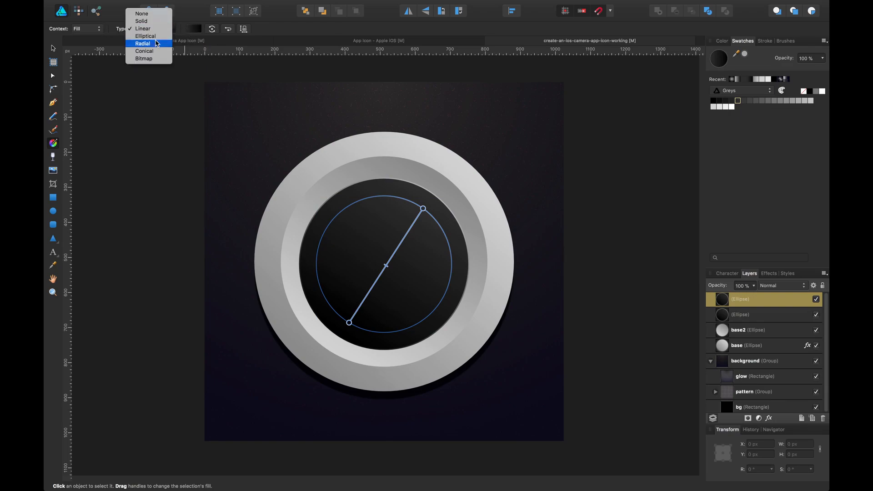
left_click(165, 40)
left_click(194, 29)
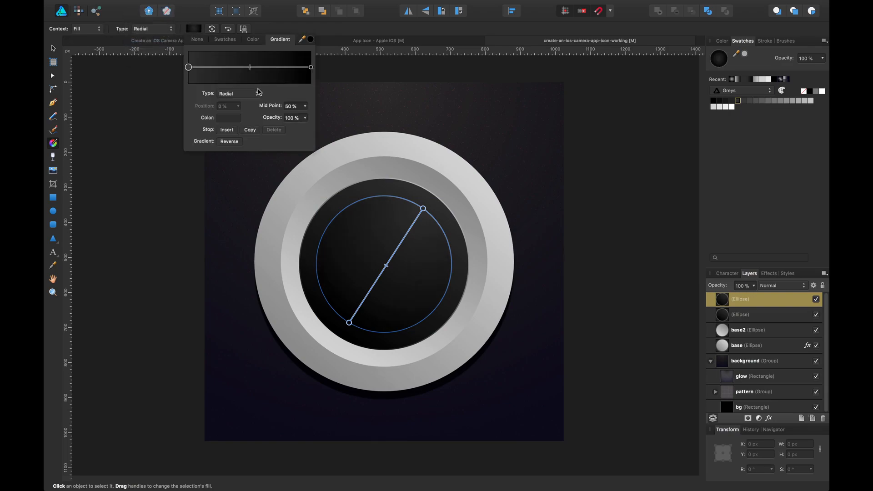
left_click(228, 118)
left_click_drag(254, 177, 240, 177)
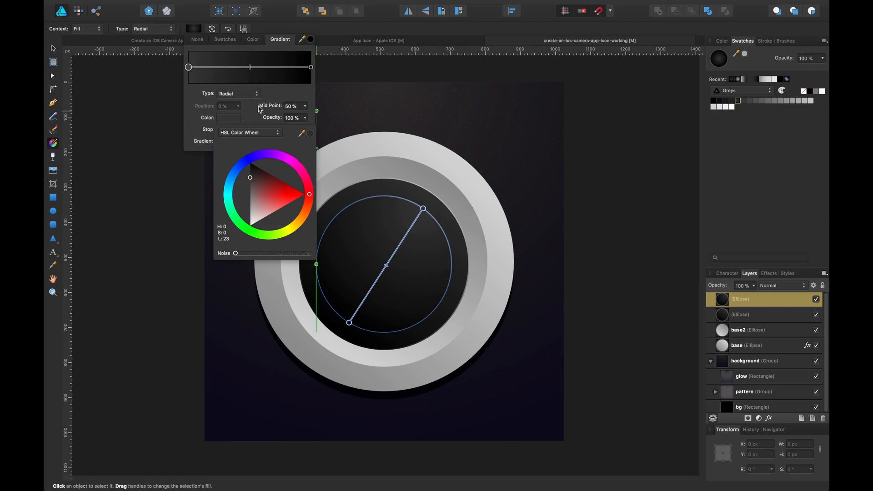
left_click(269, 93)
left_click(235, 141)
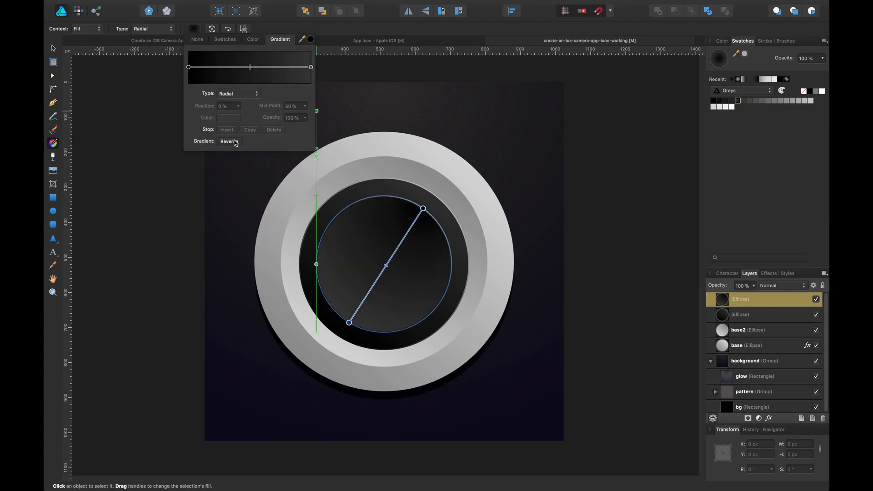
key("v")
left_click(105, 110)
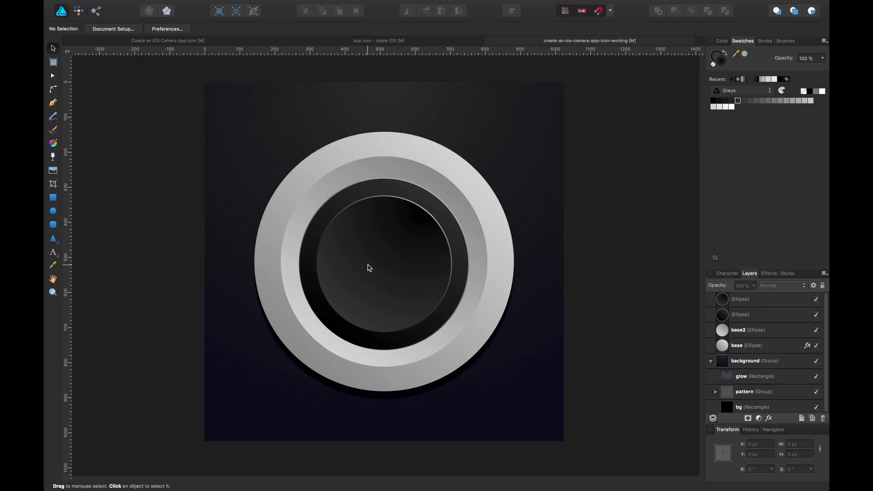
Duplicate the inner ellipse and shrink the new copy to about 325 by 328 px, centred in the lens.
left_click(404, 249)
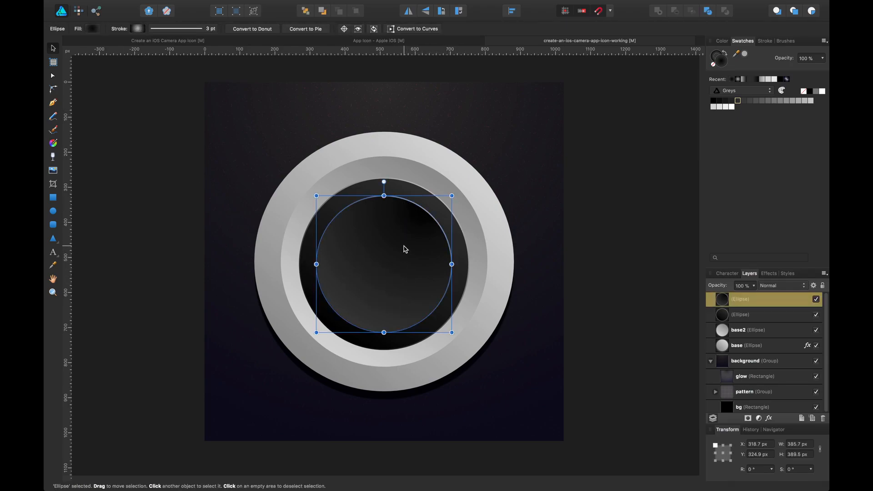
left_click(619, 189)
left_click_drag(419, 247, 390, 237)
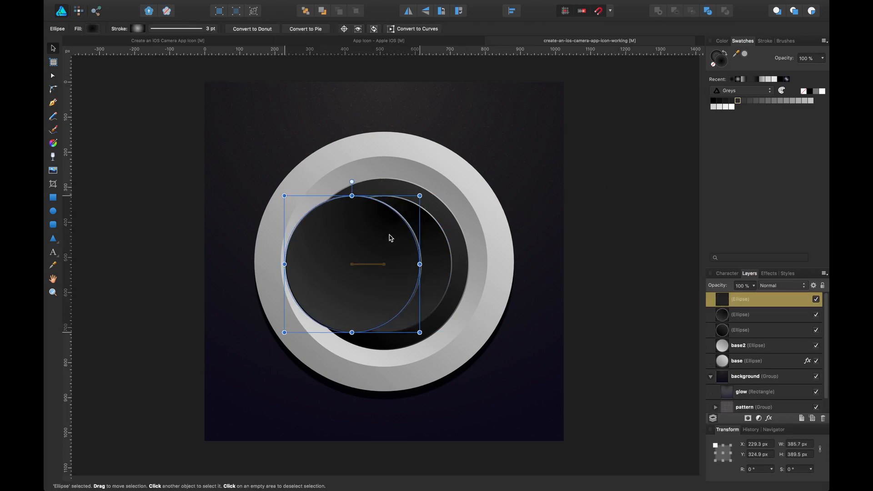
left_click_drag(419, 196, 392, 222)
left_click_drag(357, 270, 399, 256)
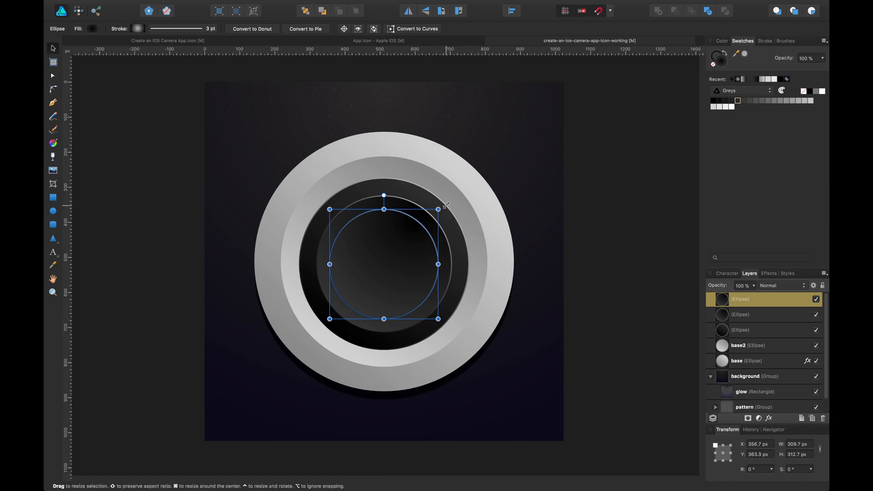
left_click_drag(445, 206, 449, 203)
left_click_drag(417, 230, 416, 233)
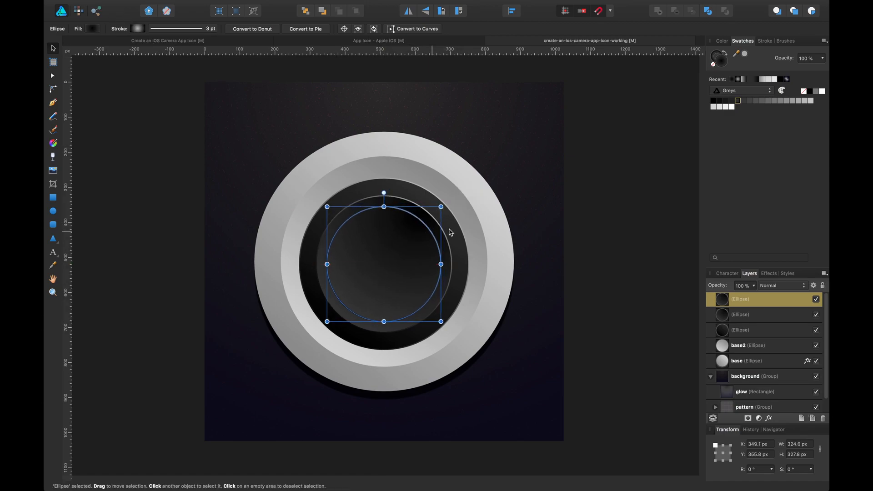
left_click(609, 177)
left_click(399, 268)
left_click_drag(400, 265, 400, 267)
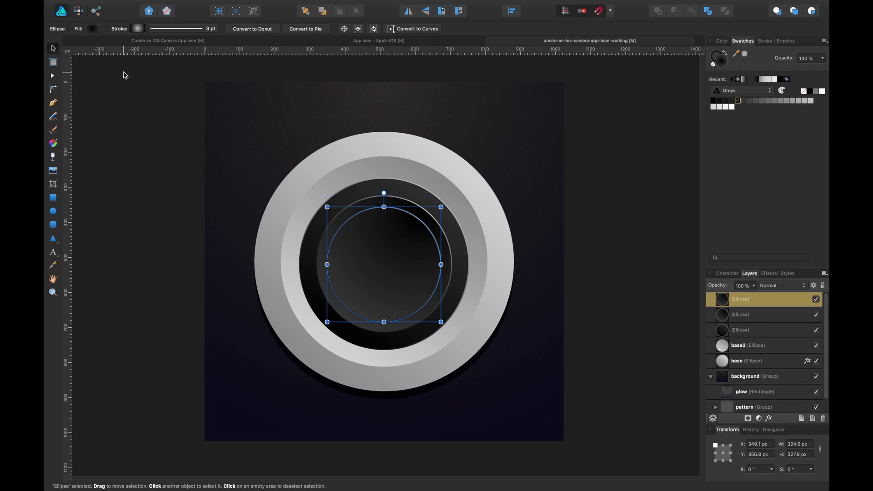
Reverse the fill gradient of the newest inner ellipse copy.
left_click(137, 29)
left_click(93, 29)
left_click(93, 29)
left_click(95, 29)
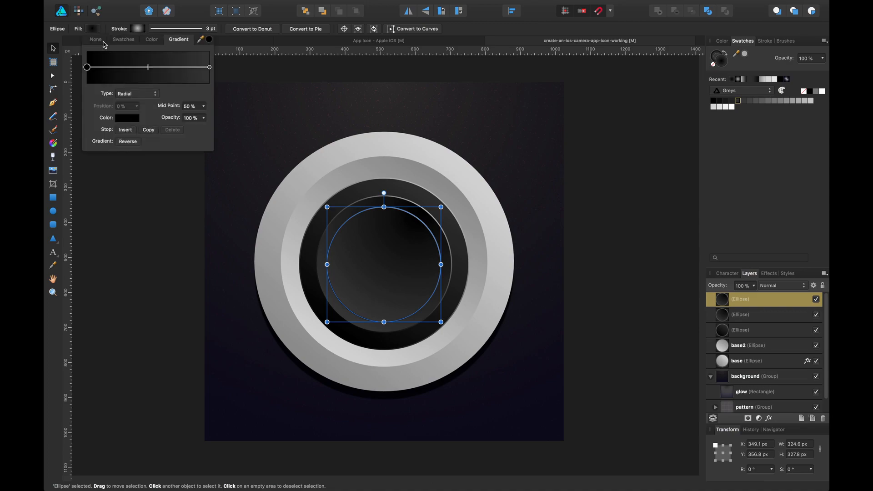
left_click(128, 141)
left_click(165, 268)
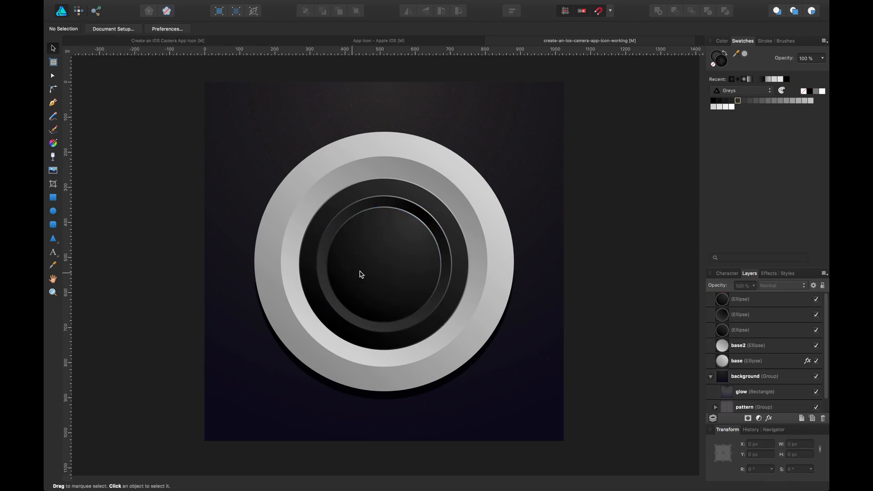
Duplicate the inner ellipse and shrink the new copy to about 269 by 272 px, centred in the lens.
left_click(381, 260)
left_click_drag(394, 259, 361, 256)
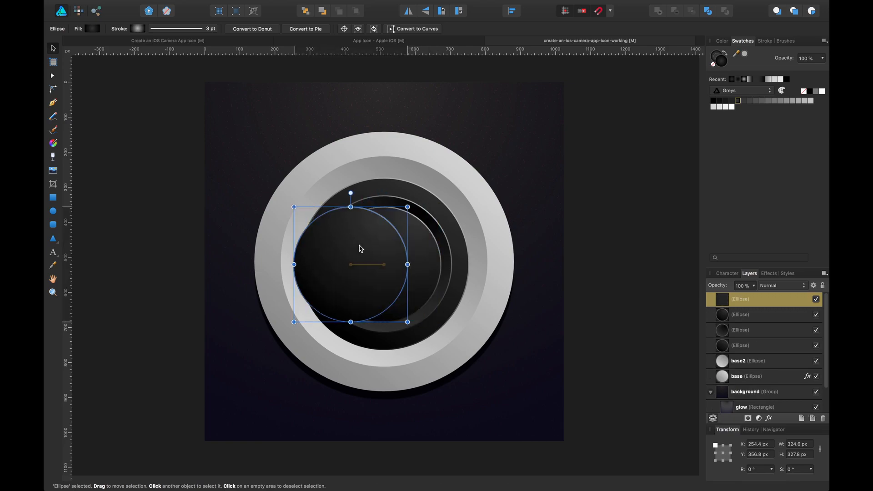
left_click_drag(408, 207, 367, 233)
left_click_drag(347, 269, 389, 254)
left_click_drag(425, 306, 432, 313)
left_click_drag(395, 278, 396, 277)
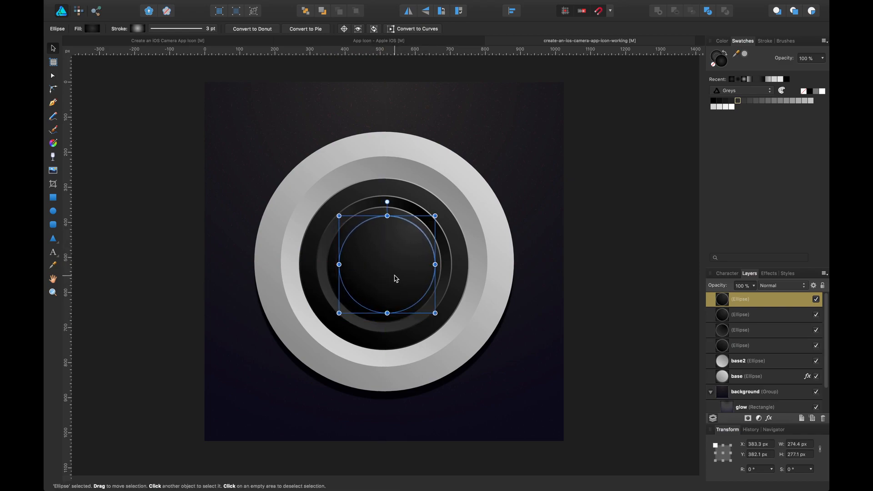
left_click_drag(432, 219, 400, 248)
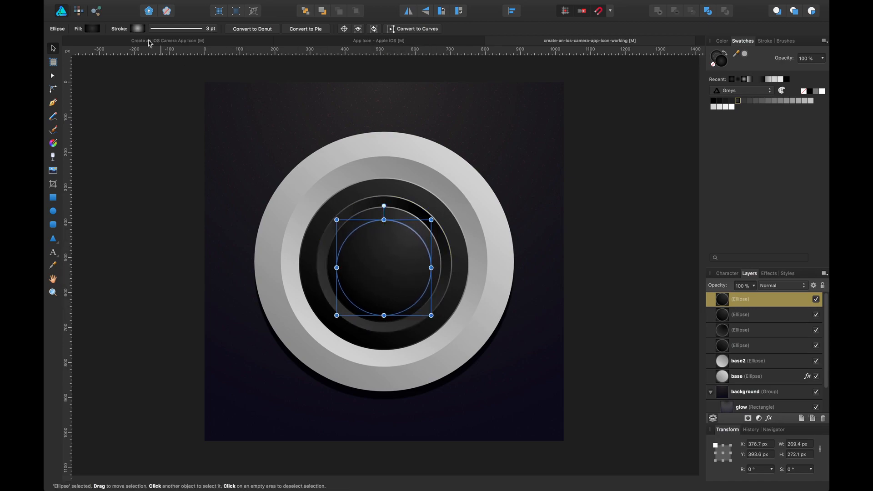
Set the new copy's fill gradient start stop to a dark grey, then reverse the gradient.
left_click(92, 28)
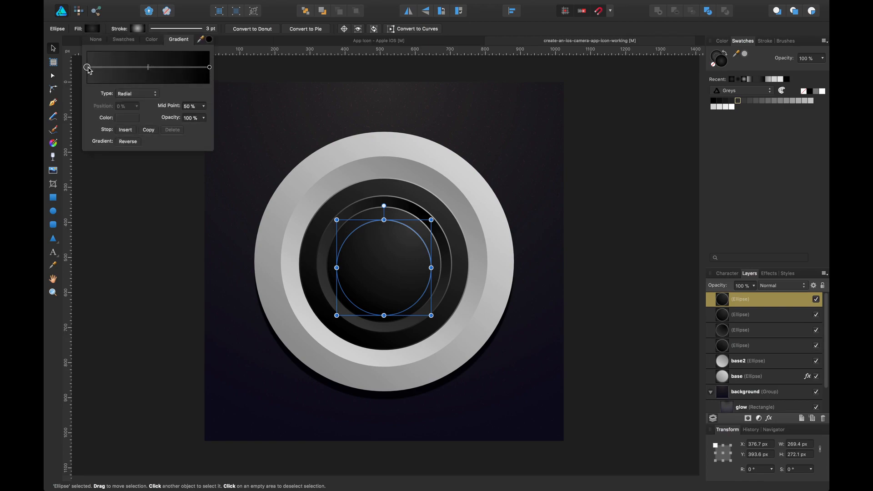
left_click(127, 118)
left_click_drag(164, 181, 148, 174)
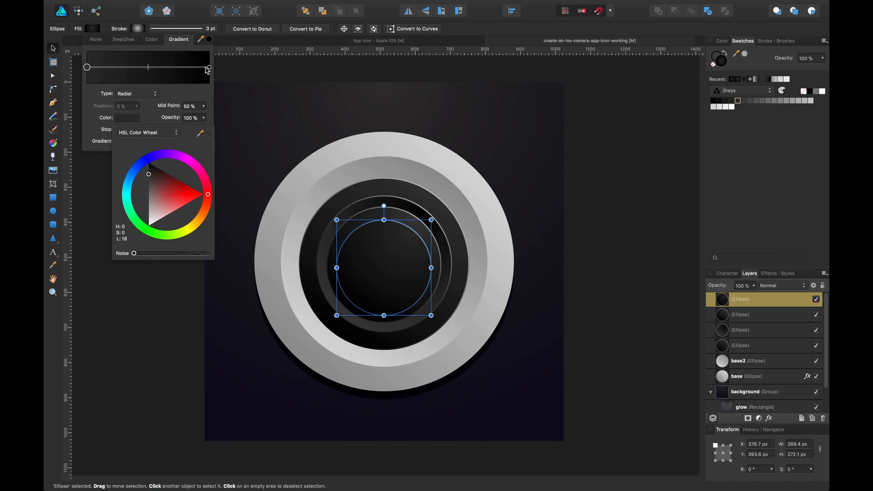
left_click(170, 94)
left_click(137, 142)
left_click(166, 255)
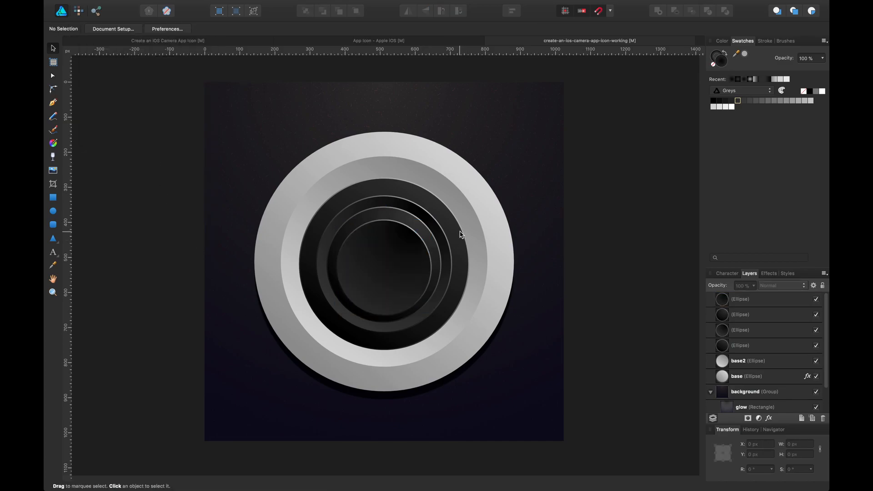
Select the four dark lens ellipses and align them to each other's horizontal and vertical centres.
left_click(393, 241)
left_click(406, 216, "shift")
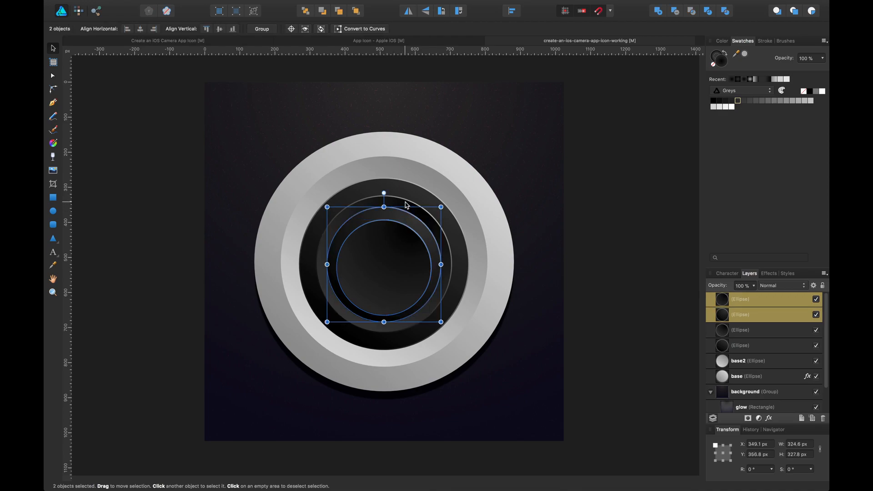
left_click(404, 203, "shift")
left_click(402, 194, "shift")
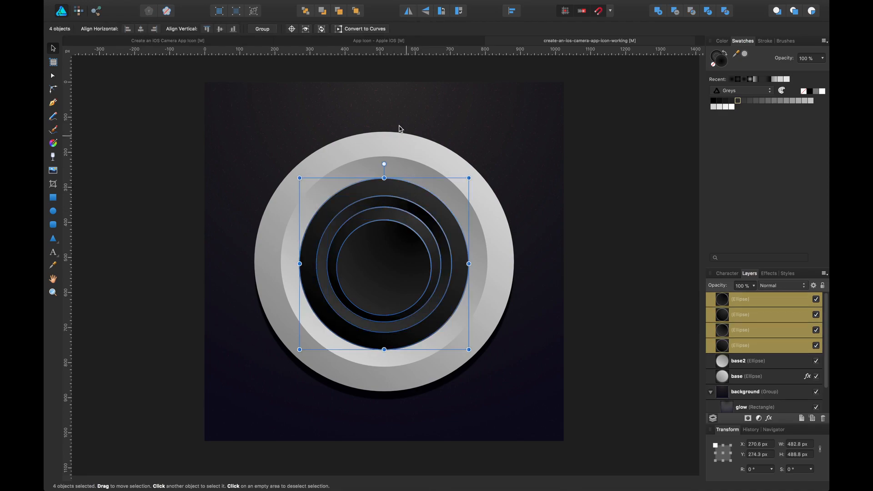
left_click(220, 32)
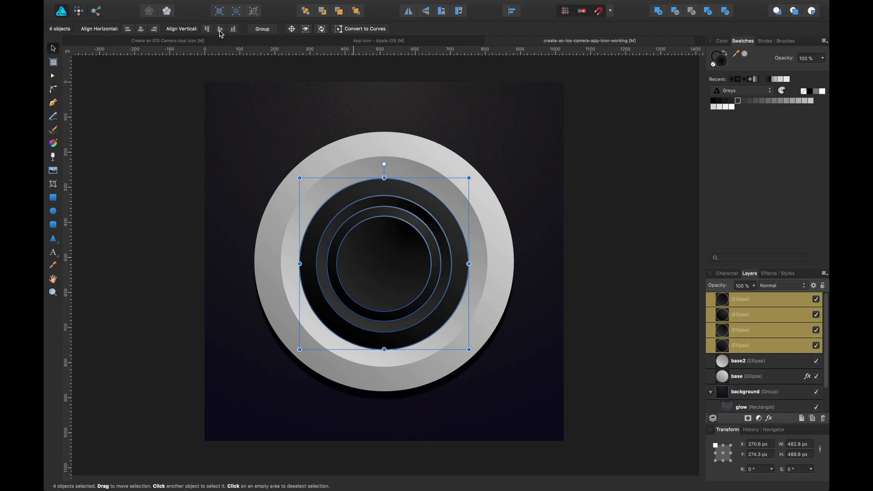
left_click(141, 29)
left_click(149, 167)
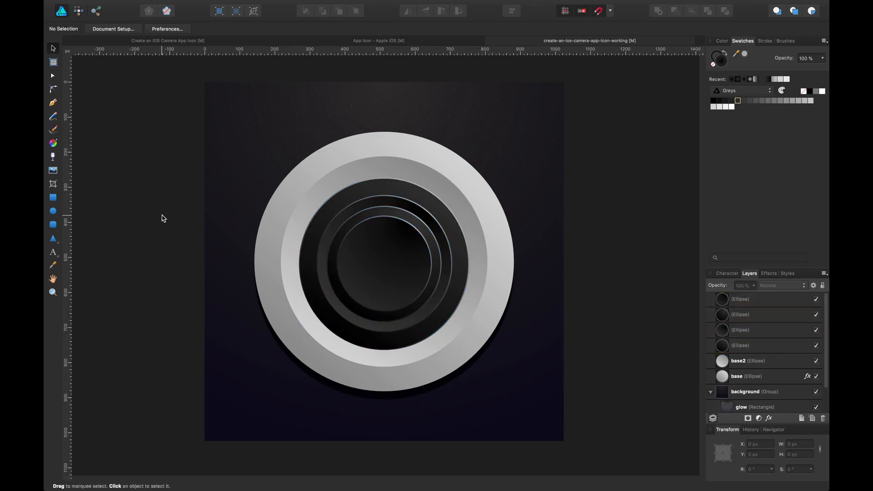
Reverse the fill gradient of the second ellipse from the top.
left_click(340, 272)
left_click(414, 221)
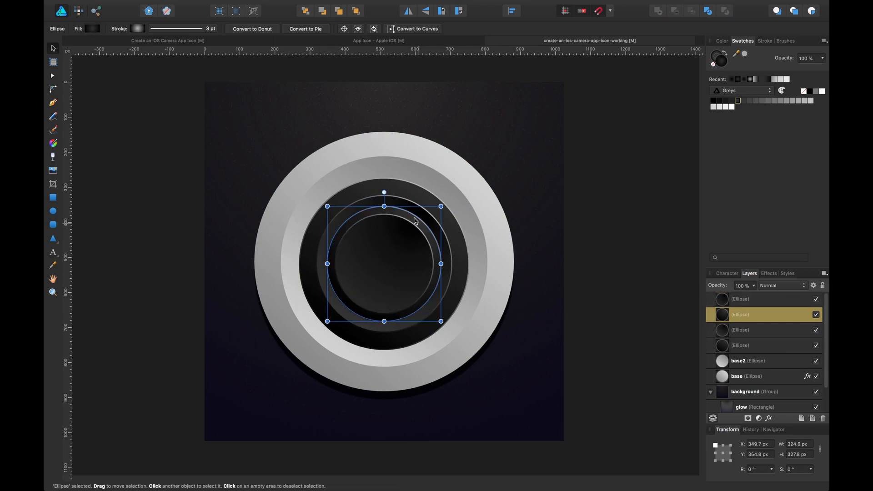
left_click(92, 29)
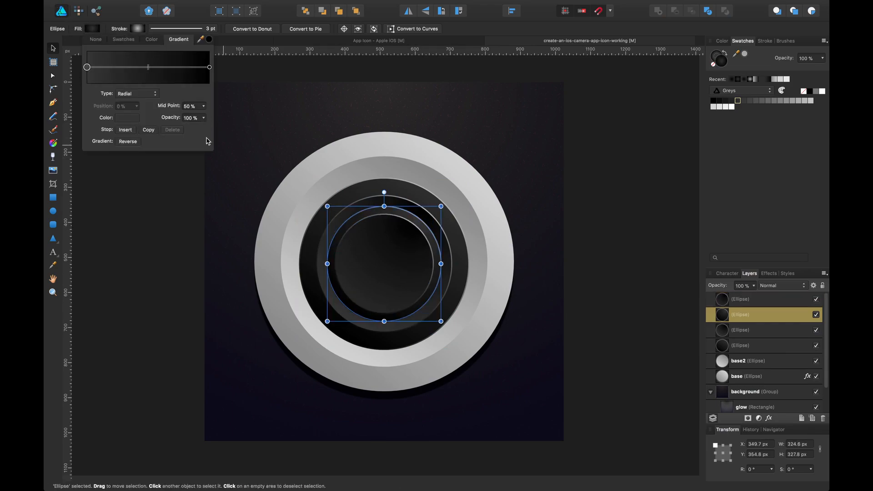
left_click(132, 142)
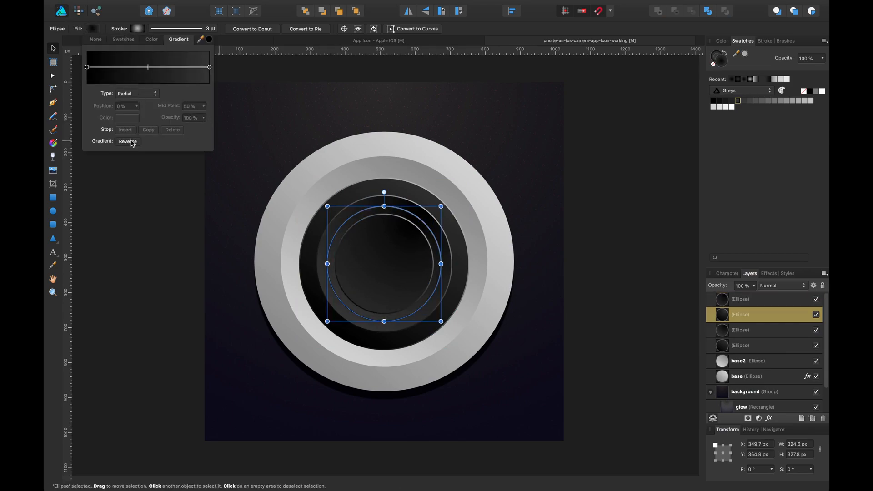
left_click(146, 220)
left_click(417, 247)
left_click(357, 310, "shift")
left_click(350, 320, "shift")
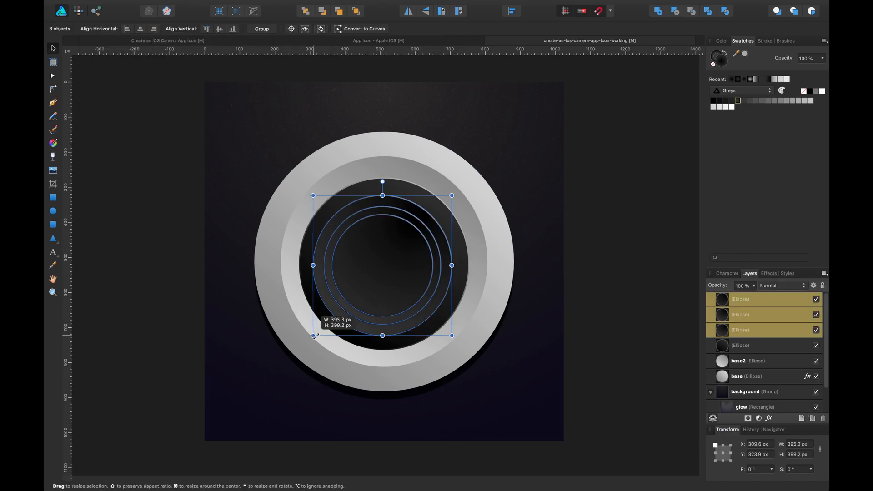
key("super+z")
left_click_drag(373, 286, 371, 288)
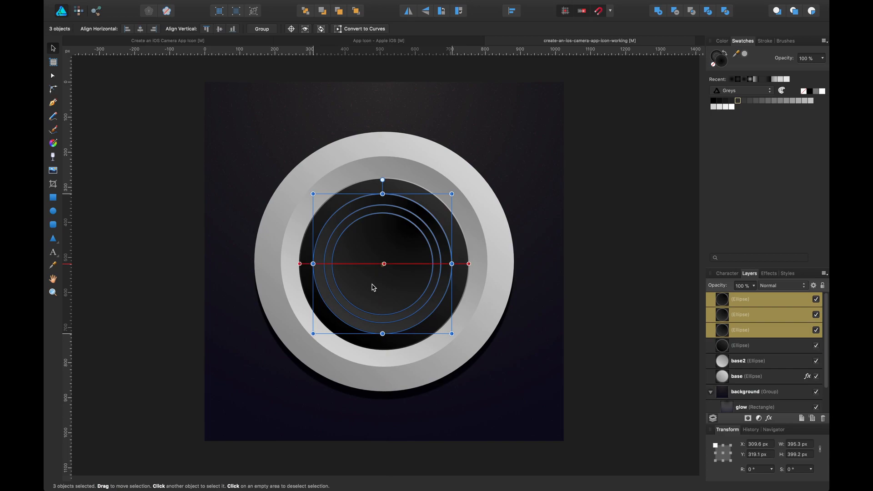
left_click(157, 145)
Examine the inner lens ellipse's fill gradient in the reference icon document, then return to the working file.
left_click(141, 44)
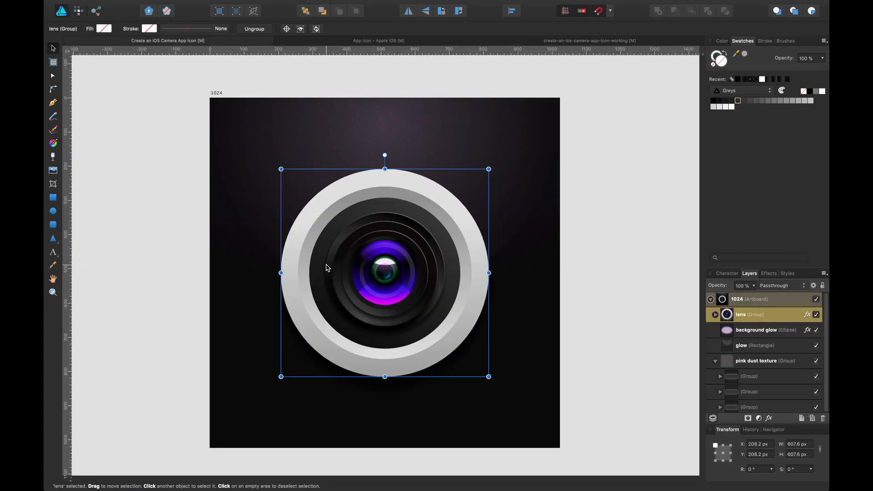
double_click(329, 269)
left_click(91, 28)
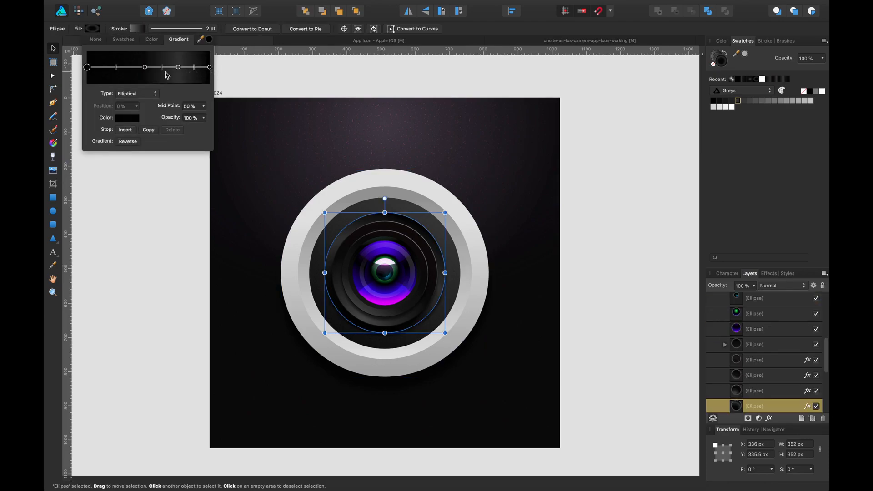
left_click(473, 39)
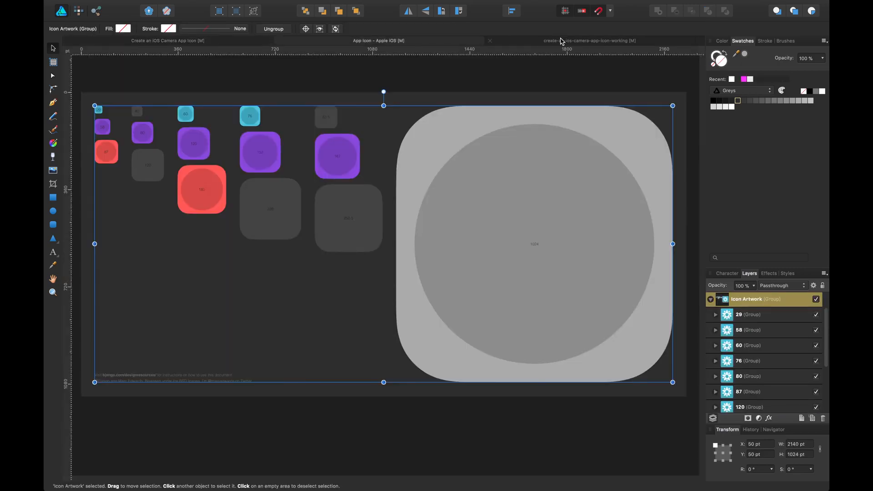
left_click(561, 41)
Add a stop at about 73% to the inner ellipse's fill gradient, making the end stop black and the new stop dark grey.
left_click(444, 234)
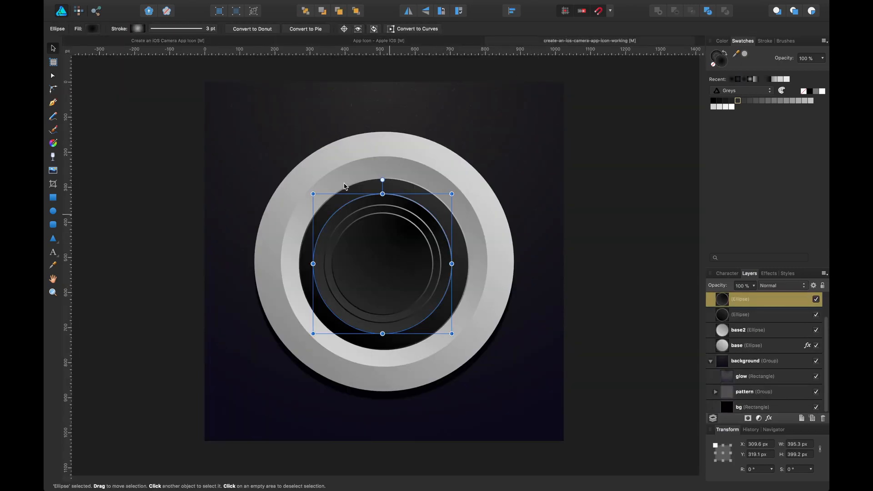
left_click(93, 29)
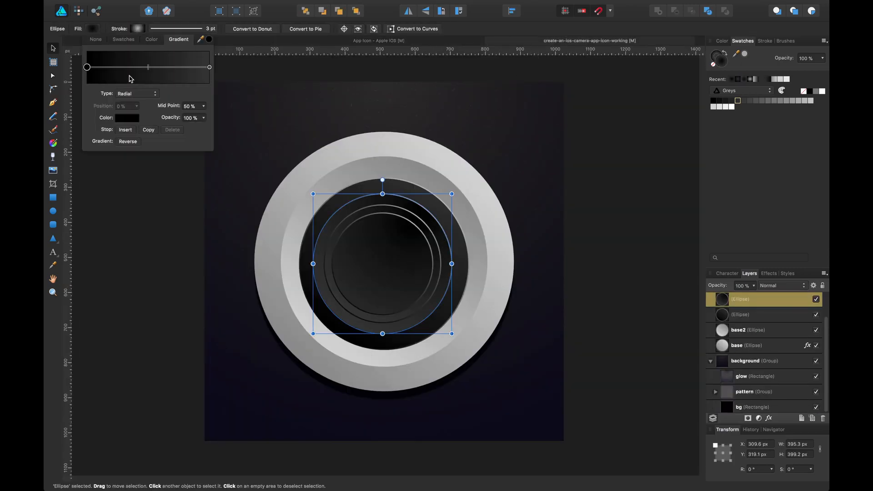
left_click(170, 69)
left_click_drag(170, 68, 177, 68)
left_click(209, 67)
left_click(127, 117)
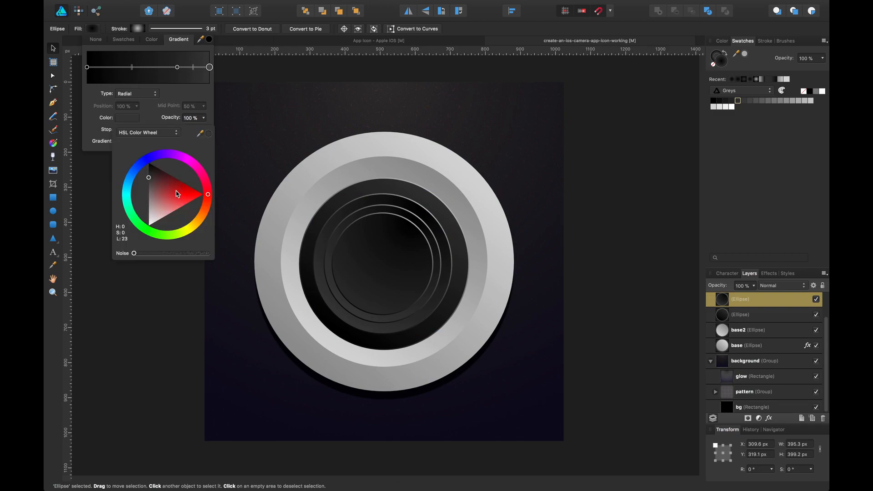
left_click(177, 67)
left_click(127, 119)
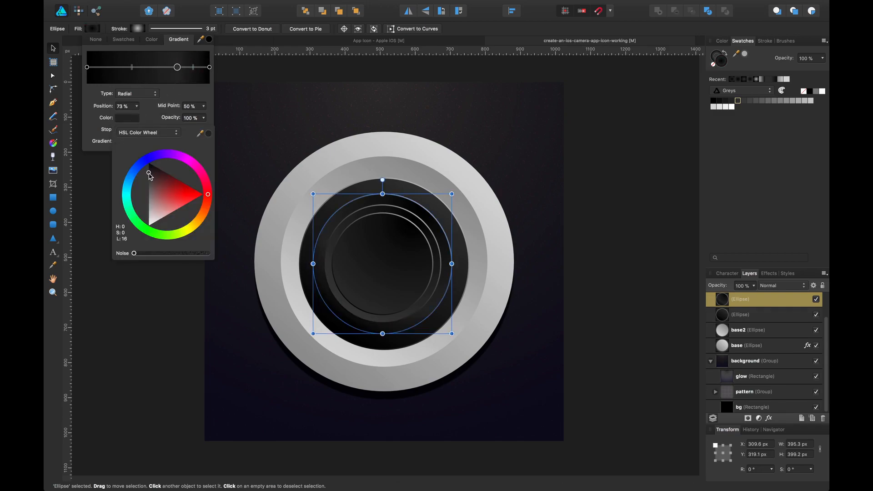
left_click_drag(149, 174, 143, 178)
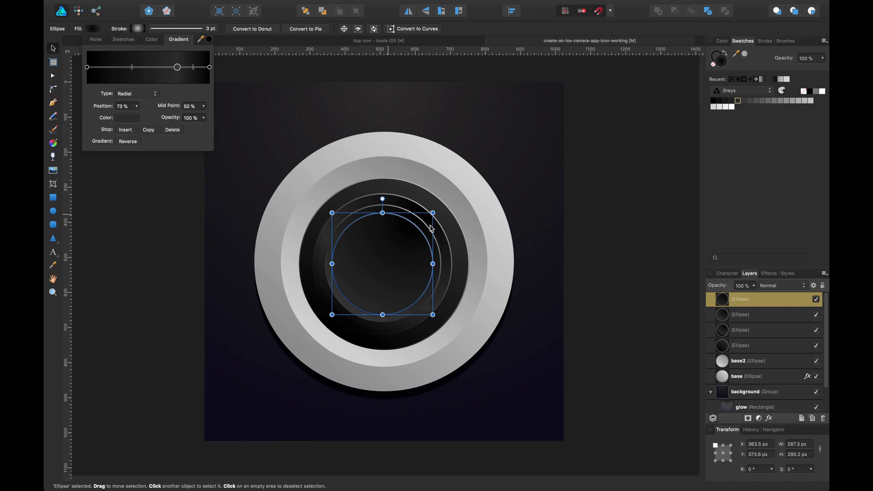
left_click(587, 249)
left_click(400, 241)
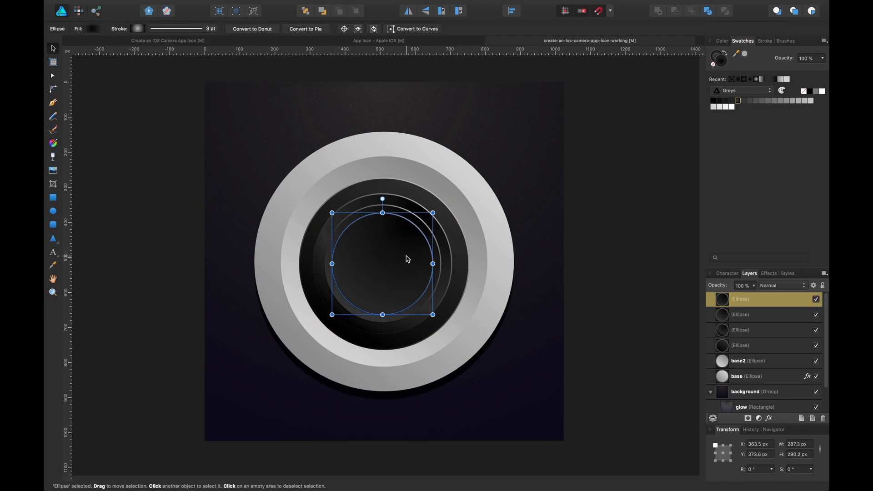
Add a stop at about 69% to the next ellipse's fill gradient and set its end stop to black.
left_click(440, 257)
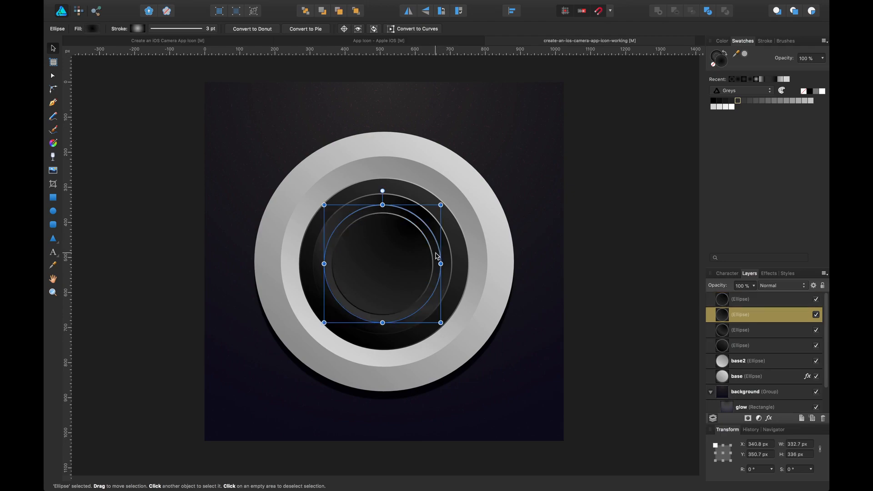
left_click(93, 29)
left_click(169, 68)
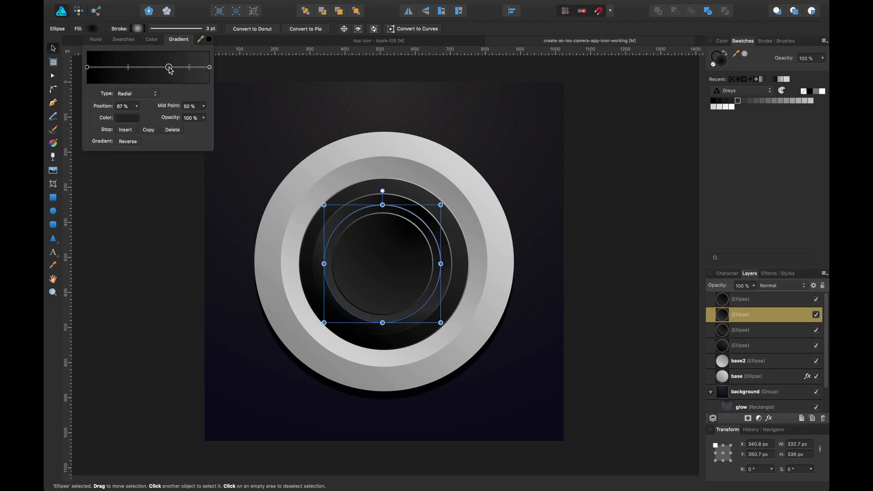
left_click(209, 68)
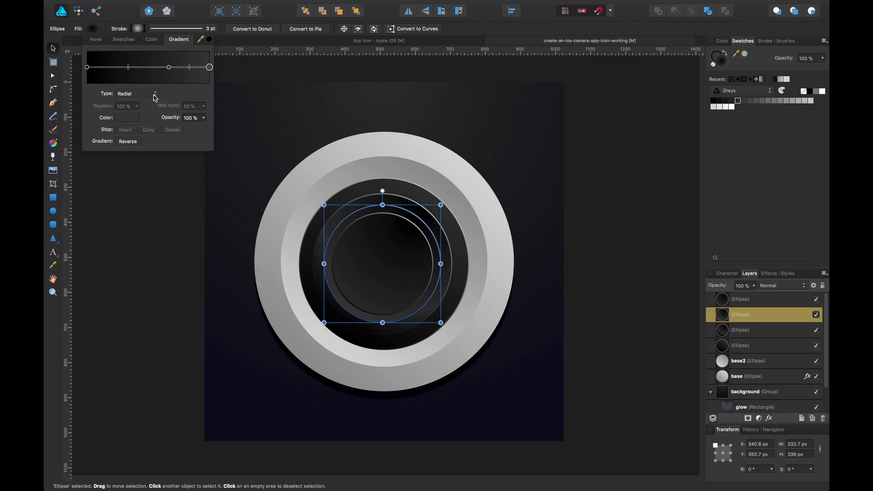
left_click(131, 117)
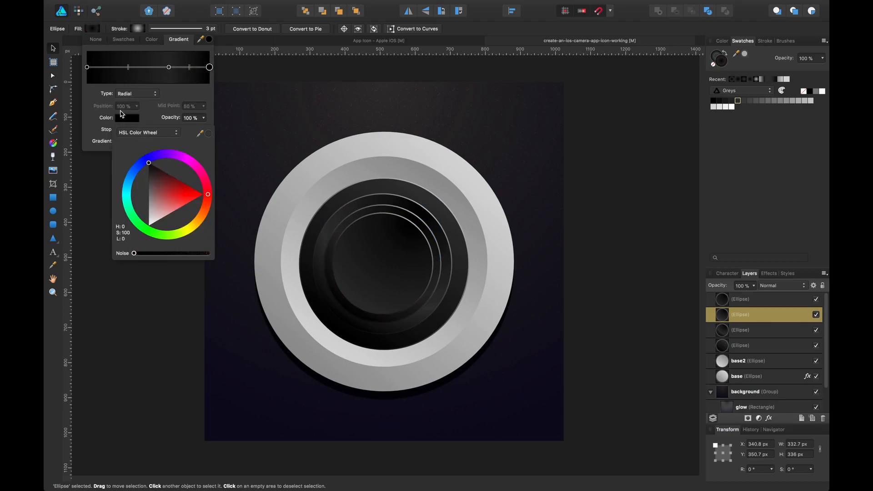
left_click_drag(169, 70, 171, 69)
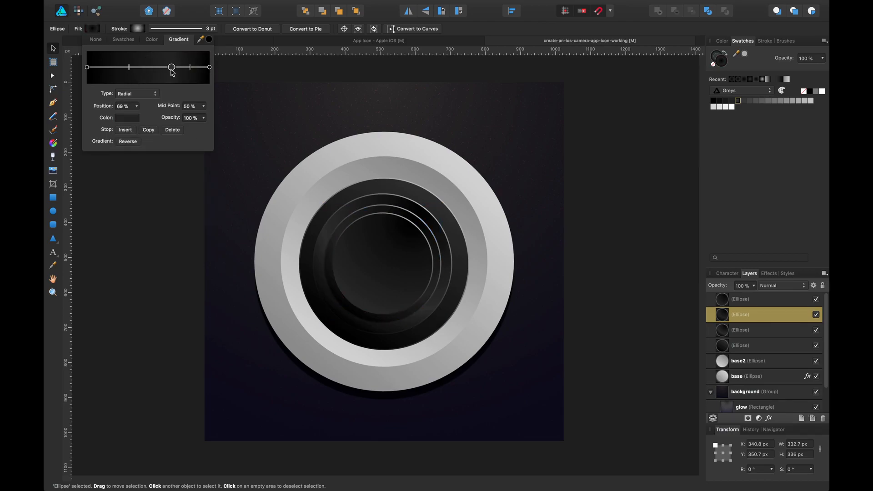
left_click(132, 116)
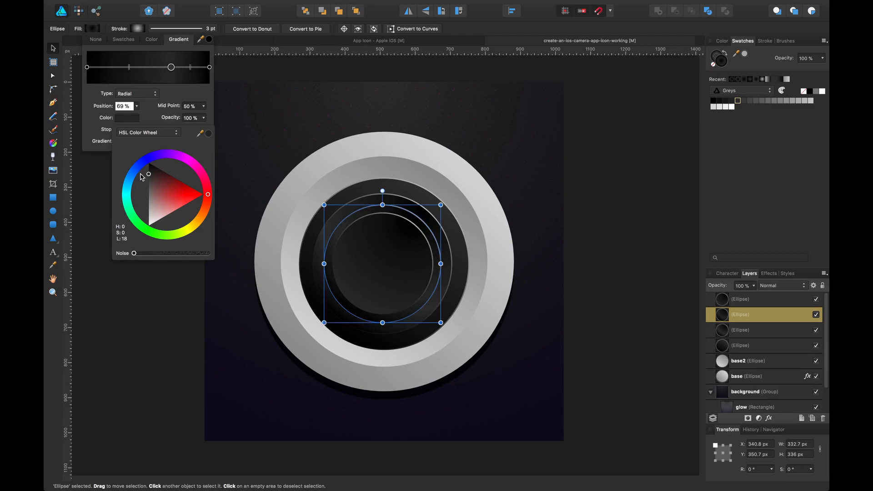
Adjust the colour of the innermost ellipse's end gradient stop.
left_click(355, 238)
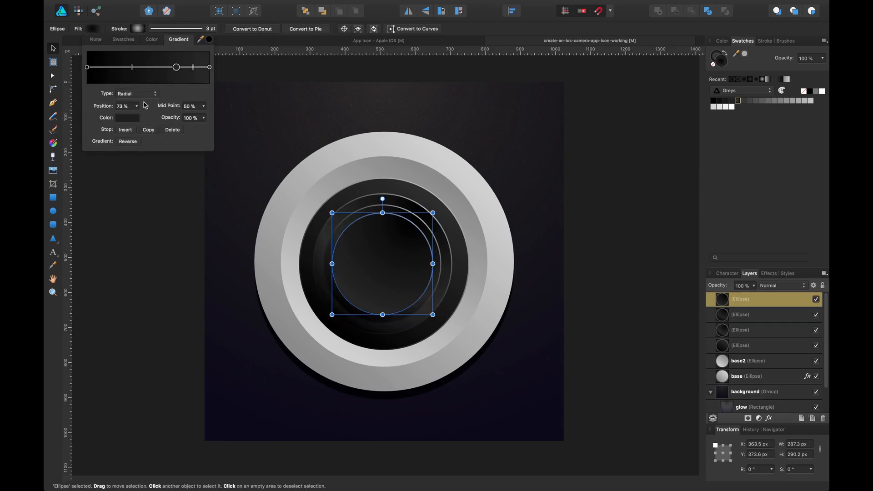
left_click(136, 118)
left_click_drag(156, 171, 150, 170)
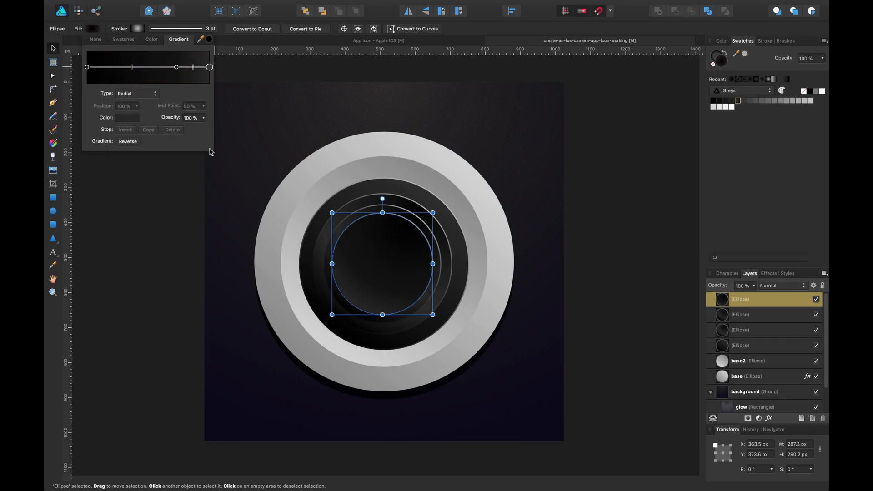
left_click(166, 249)
Inspect the outer dark ellipse's fill gradient and the colour of its start stop.
left_click(429, 207)
key("a")
left_click(94, 29)
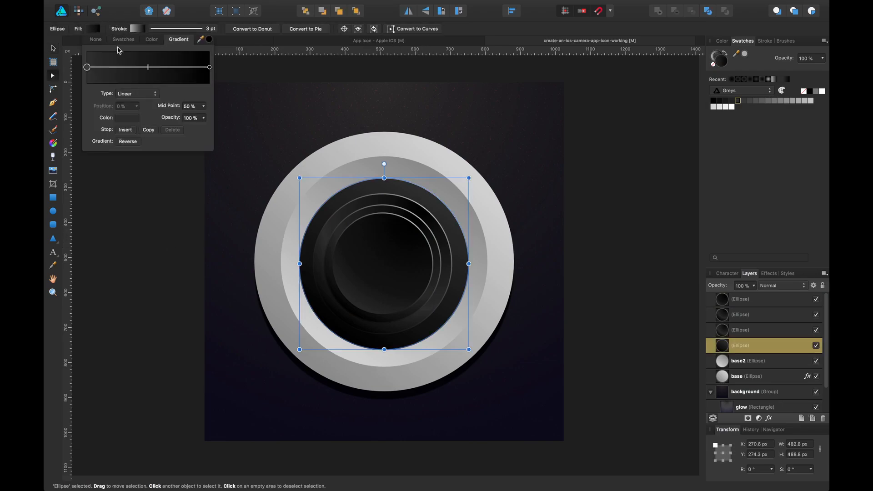
left_click(126, 119)
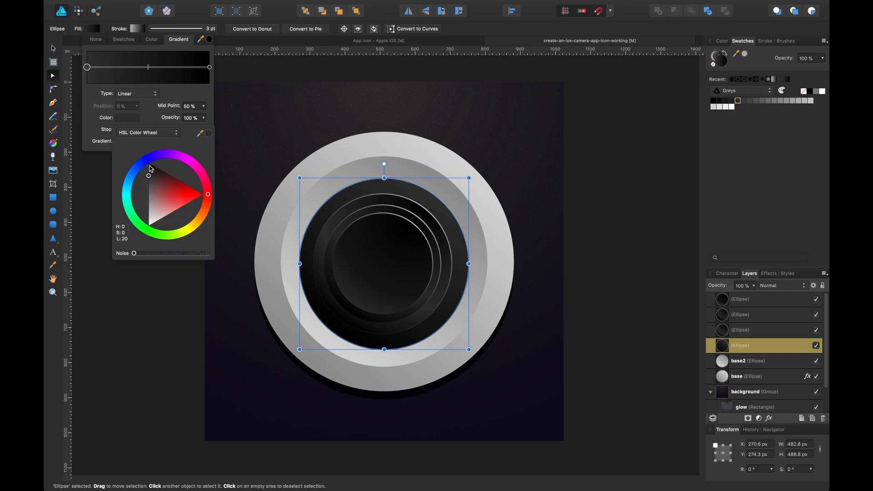
left_click(394, 278)
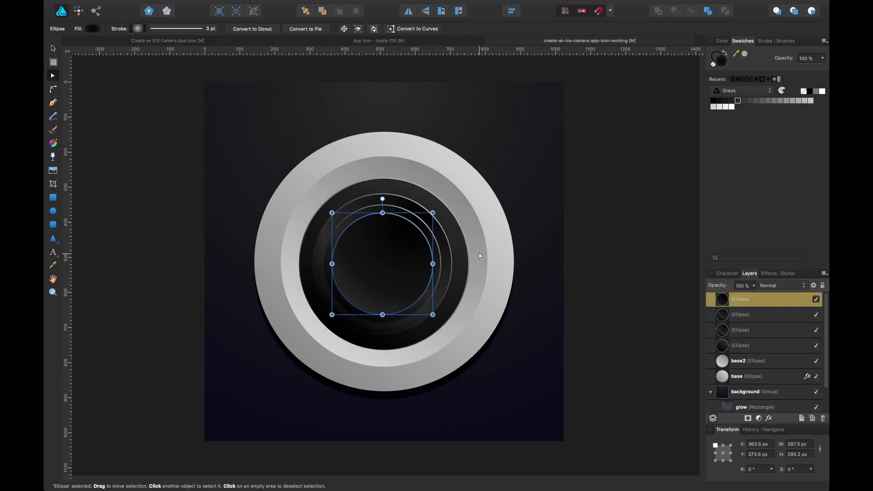
left_click(596, 222)
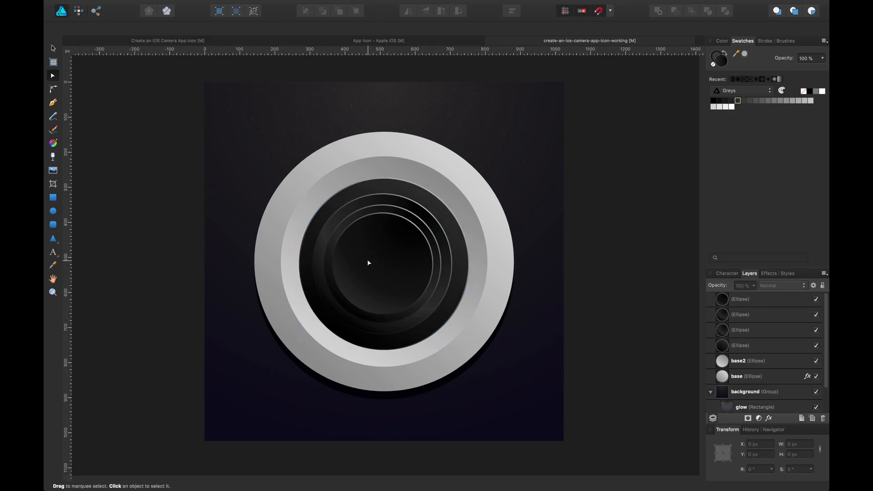
Try to resize the two innermost lens ellipses together.
left_click(414, 247)
left_click(438, 243, "shift")
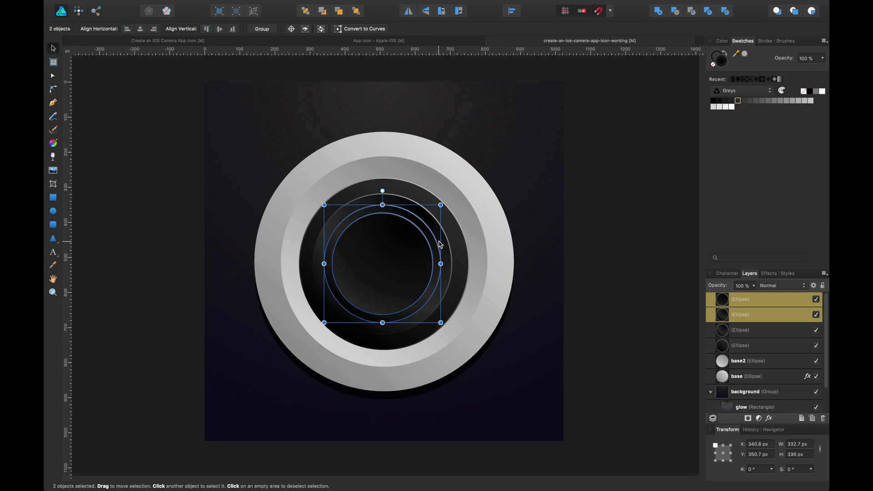
left_click(442, 242, "shift")
left_click_drag(456, 191, 457, 192)
left_click_drag(429, 228, 425, 224)
left_click(638, 177)
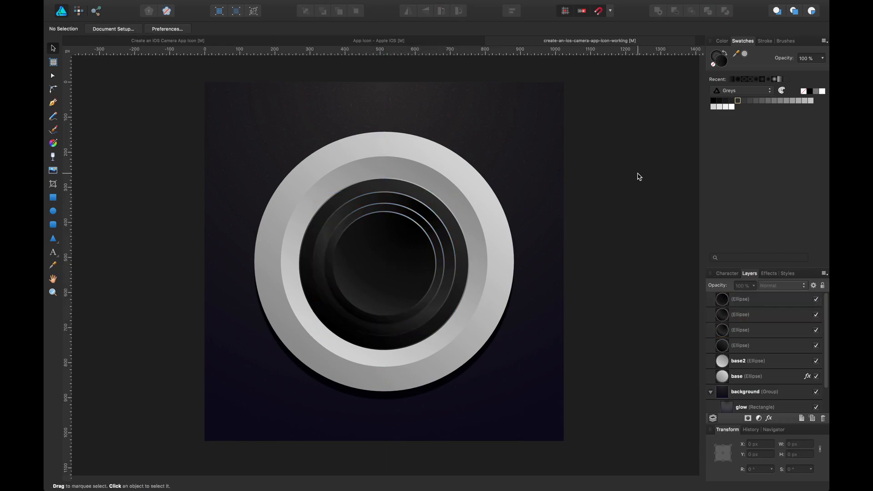
left_click(461, 199)
left_click_drag(488, 156, 491, 154)
key("super+z")
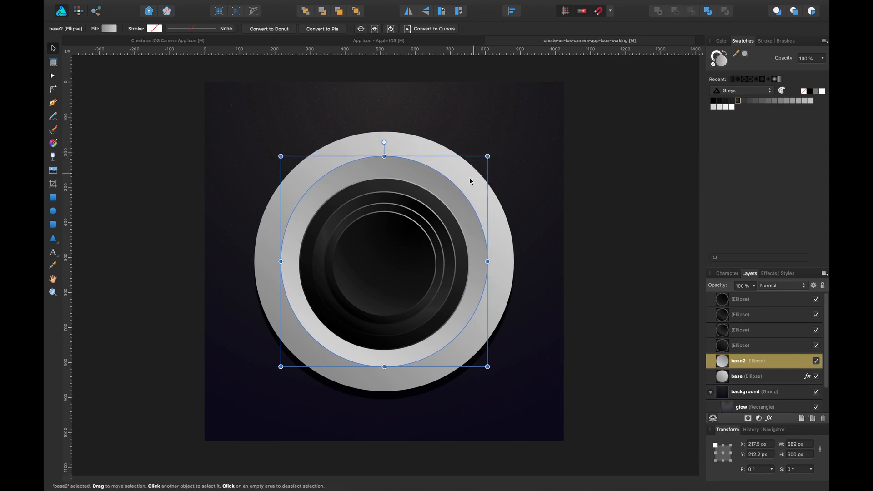
Enlarge the four dark lens ellipses together to about 505 × 511 px, then add base2 to the selection.
left_click(447, 215)
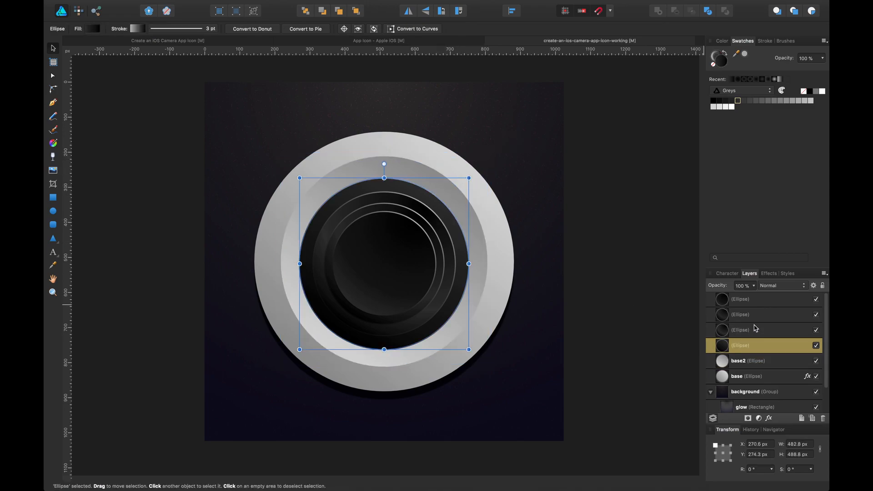
left_click(759, 304, "shift")
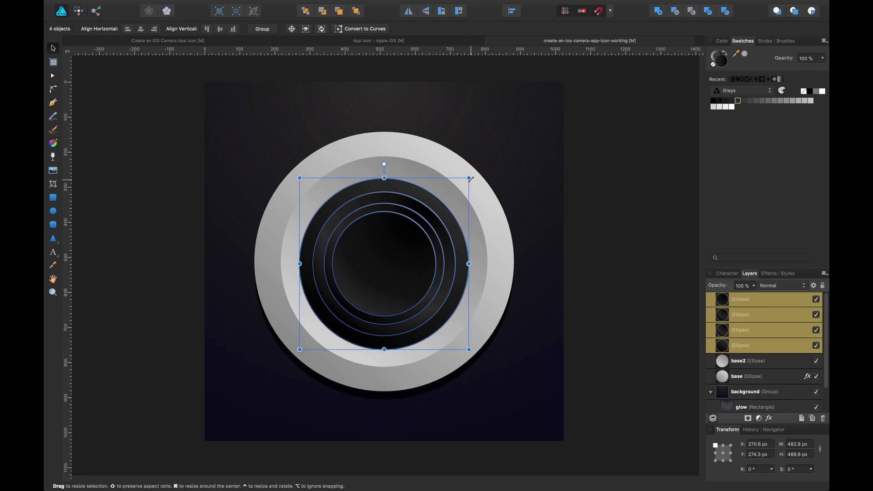
left_click_drag(471, 179, 472, 174)
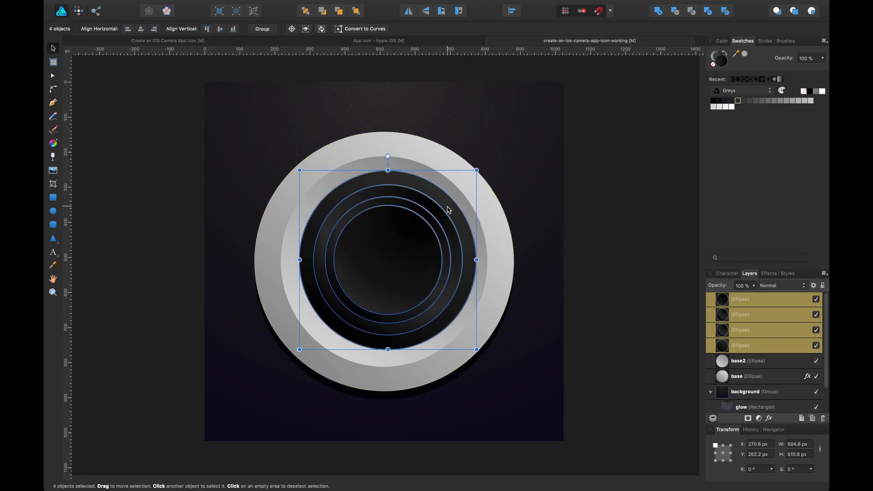
left_click(485, 245, "shift")
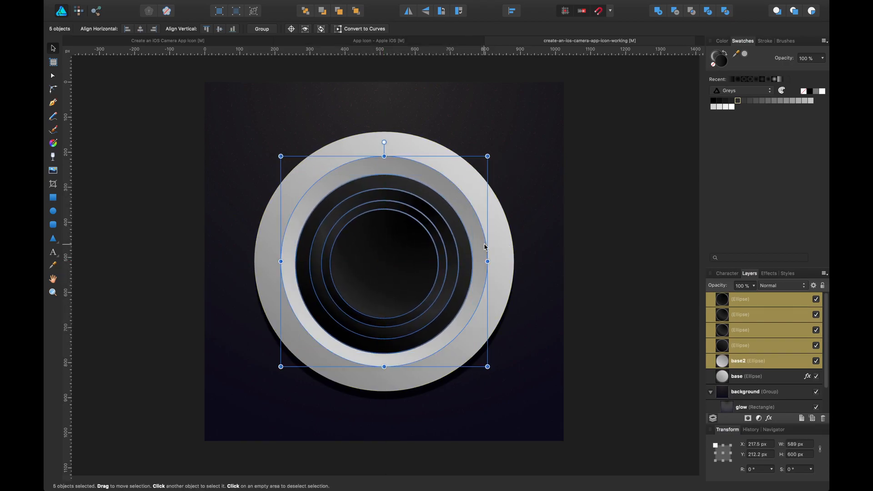